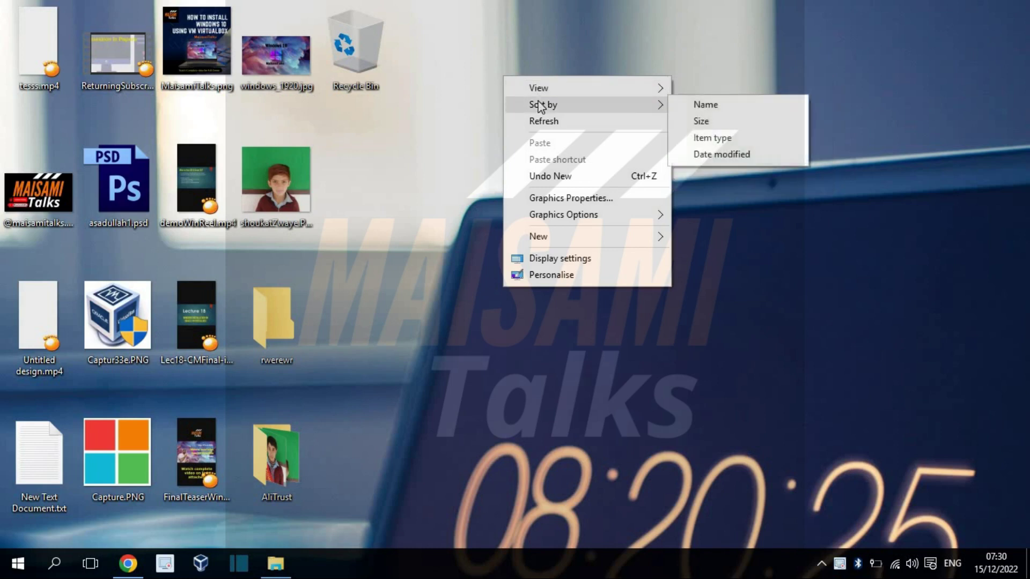
Step: Refresh the desktop several times in a row
click(539, 122)
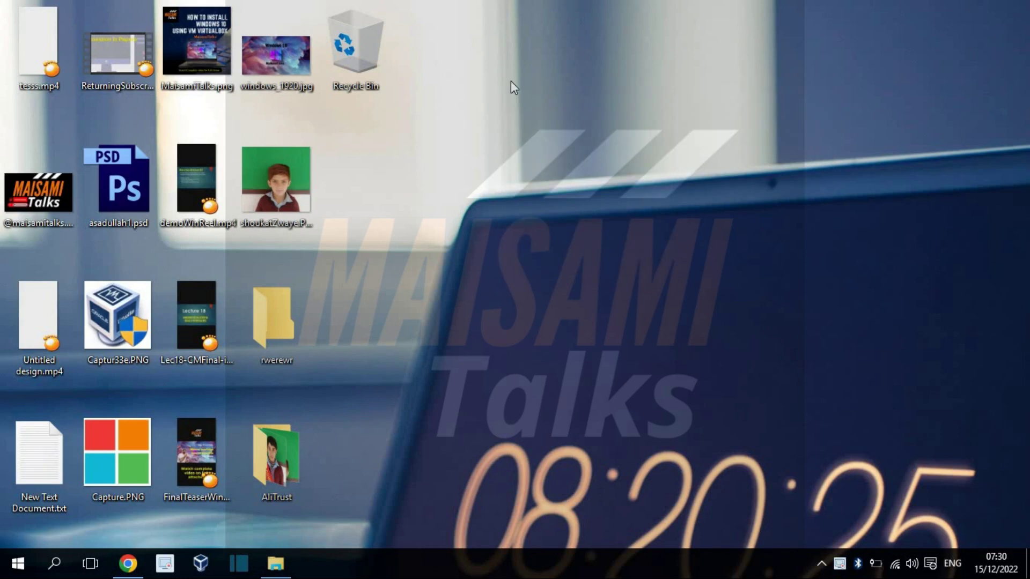
right_click(510, 81)
click(550, 128)
right_click(519, 92)
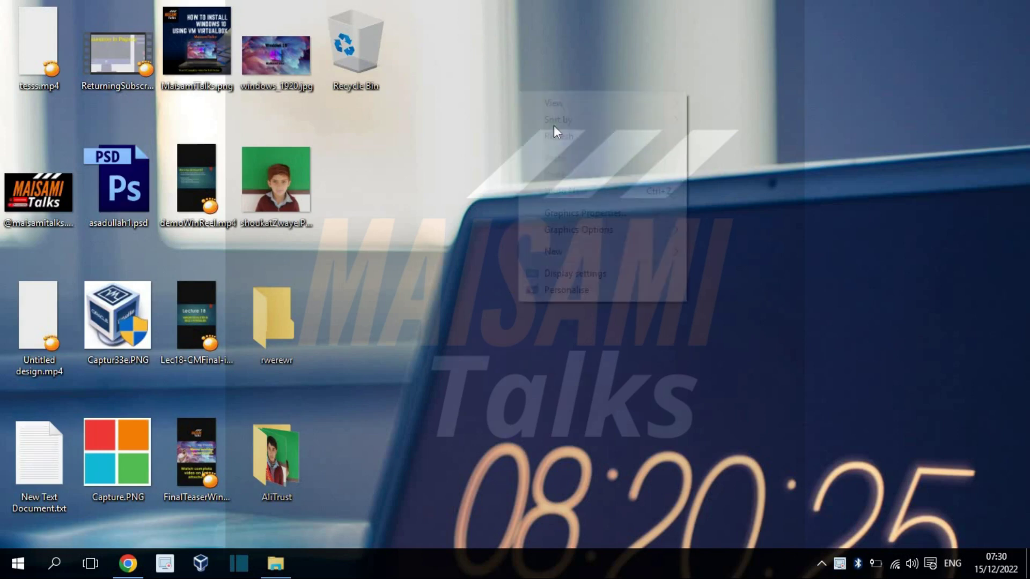
click(576, 145)
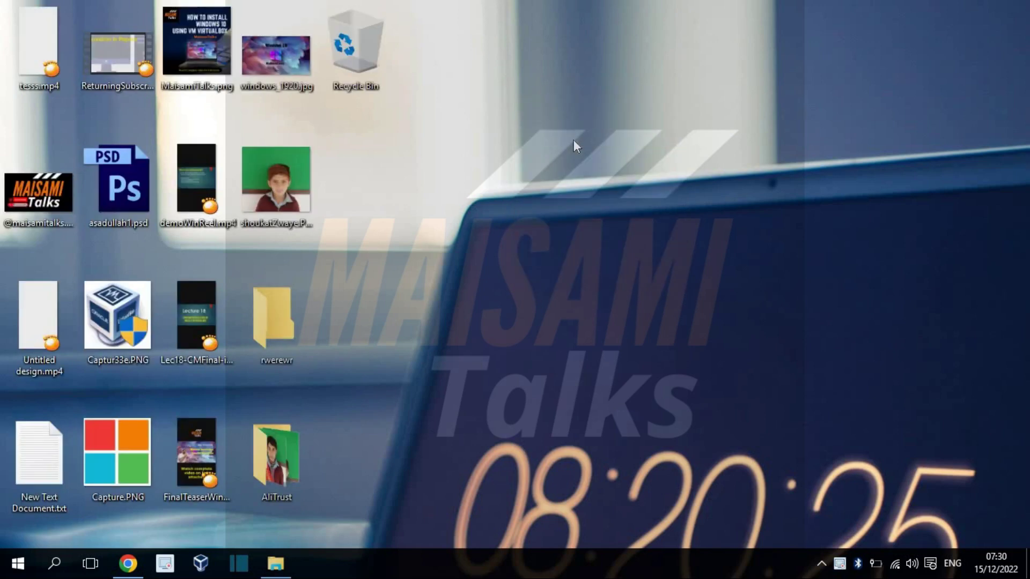
right_click(556, 91)
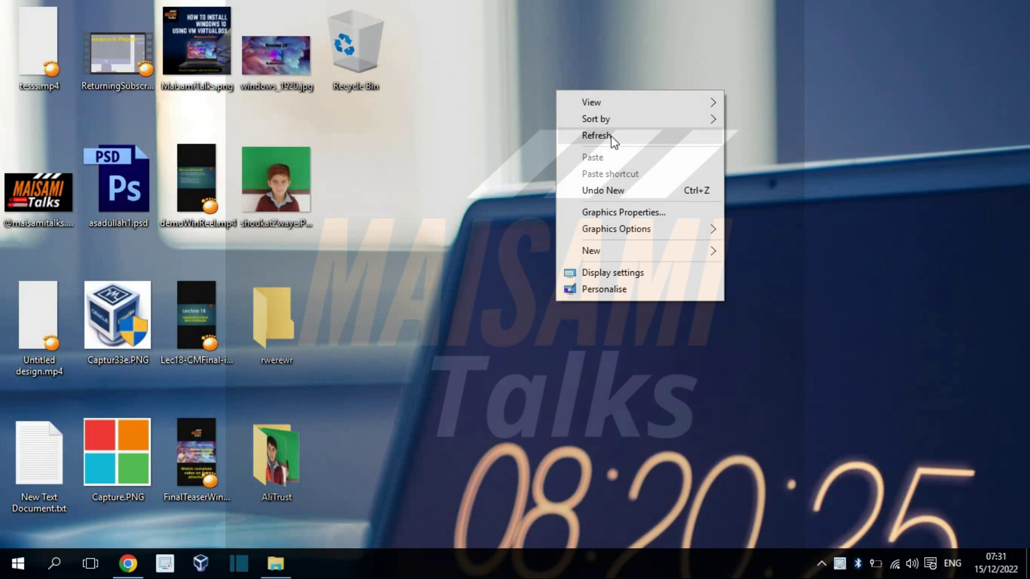
click(596, 136)
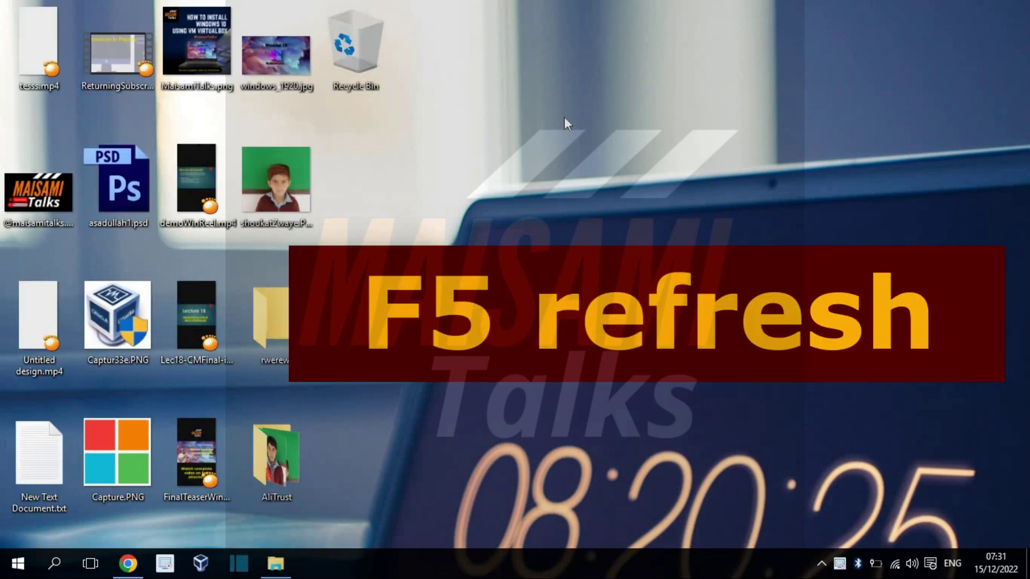
key(F5)
Step: Examine the Start menu and File Explorer's pinned and frequent folders, and close the menu
click(18, 563)
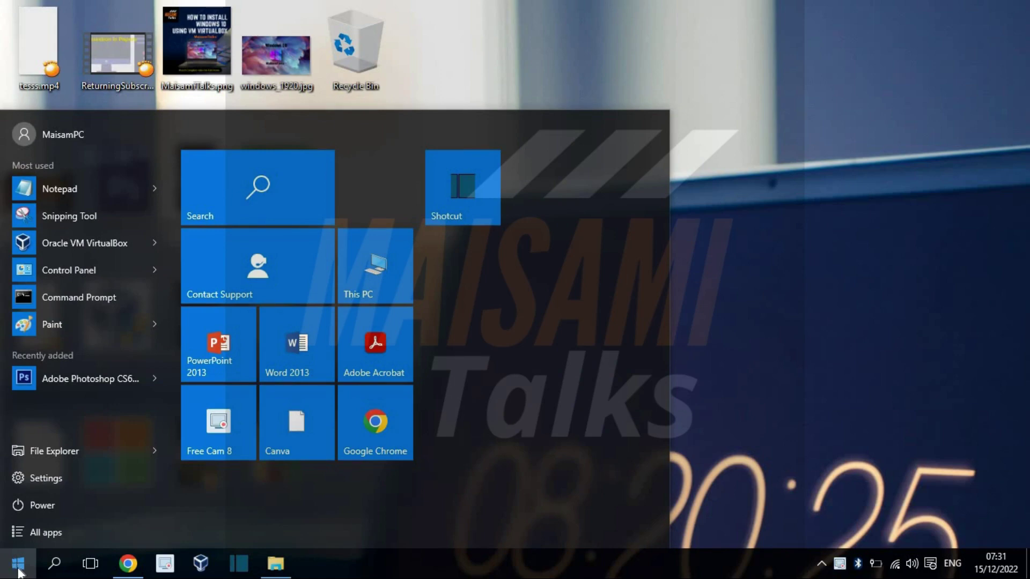
click(18, 572)
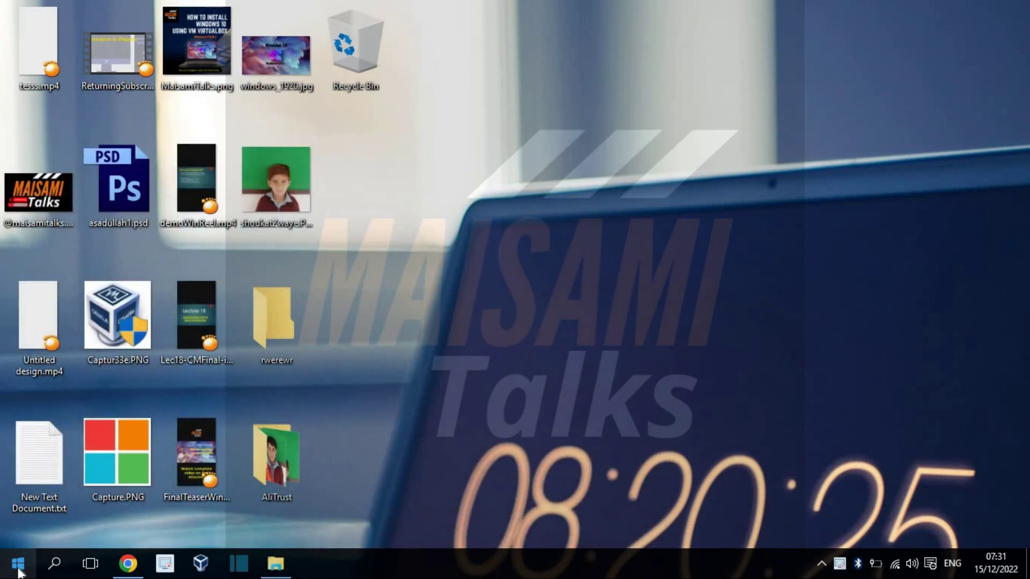
click(19, 573)
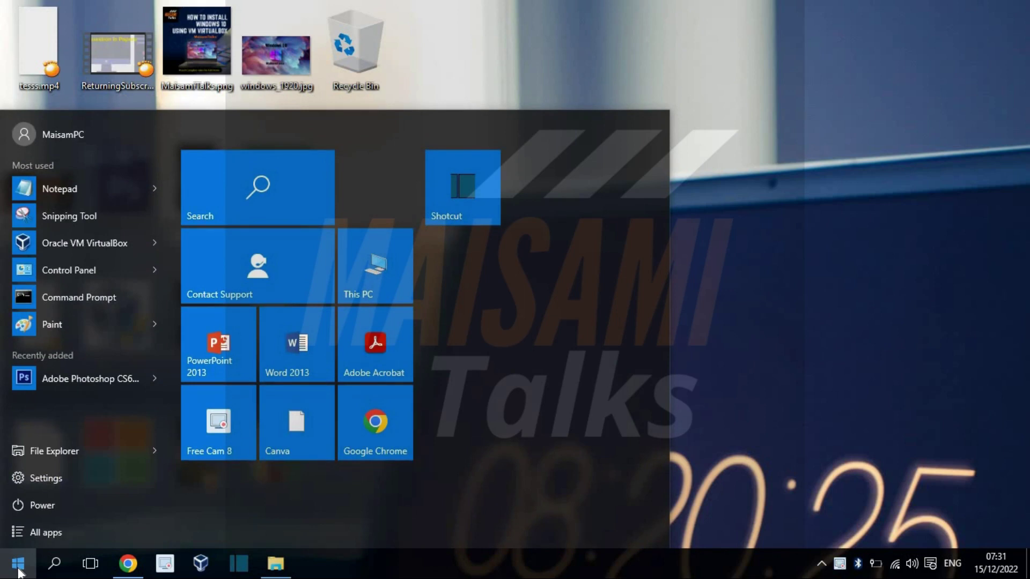
key(super)
key(super)
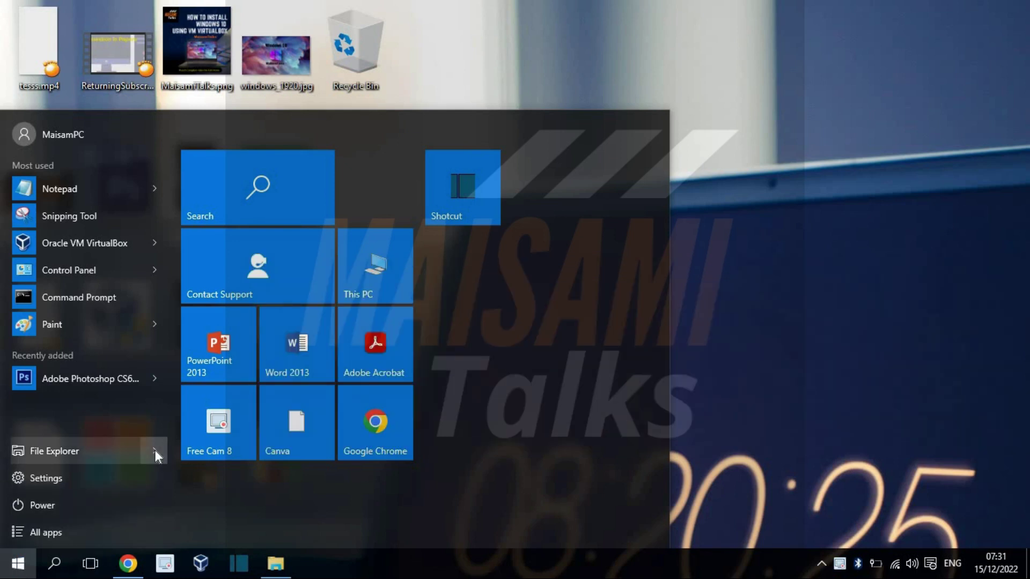
mouse_move(154, 449)
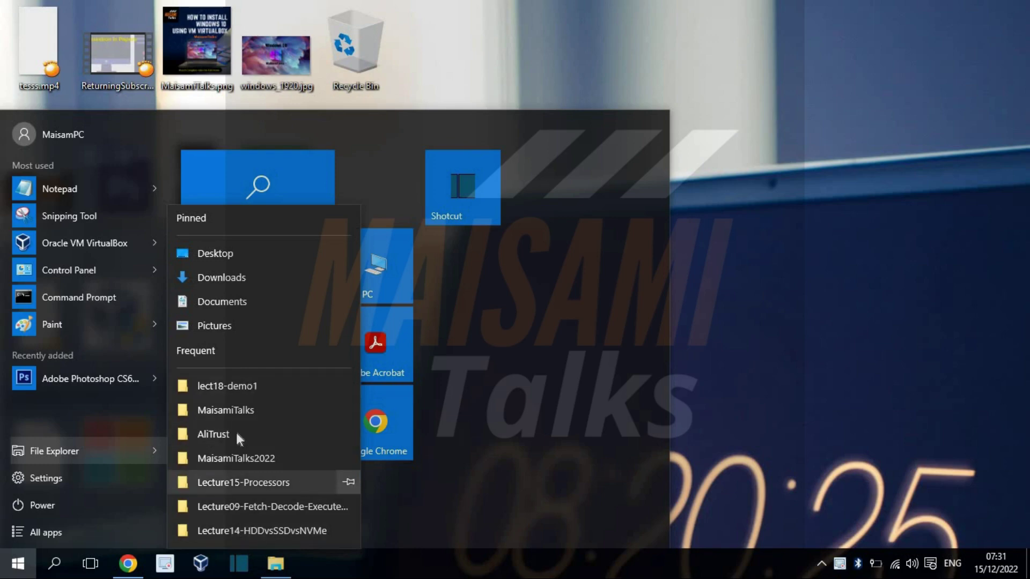
click(681, 223)
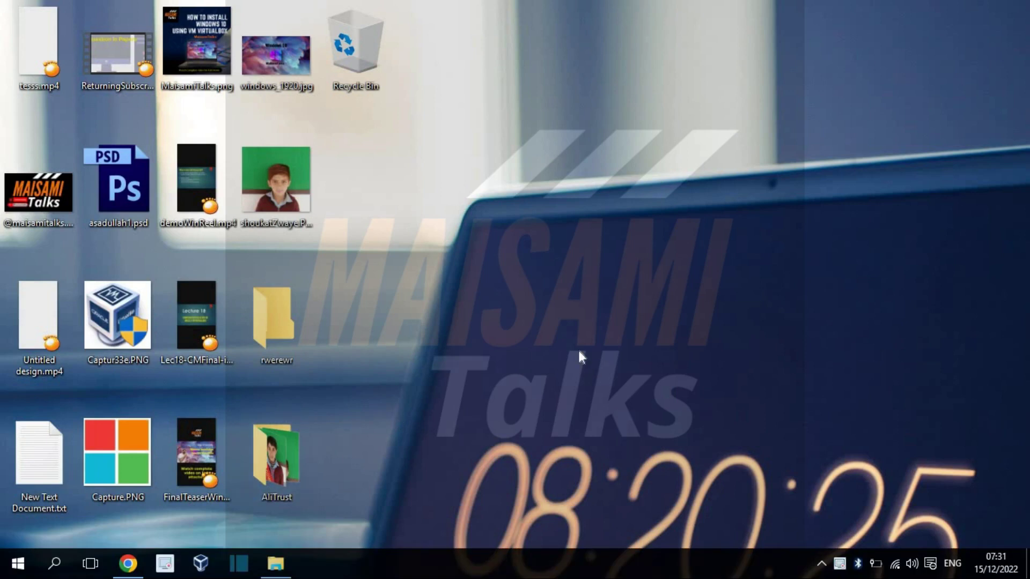
Step: Create a new folder on the desktop named MaisamiTalks
right_click(516, 125)
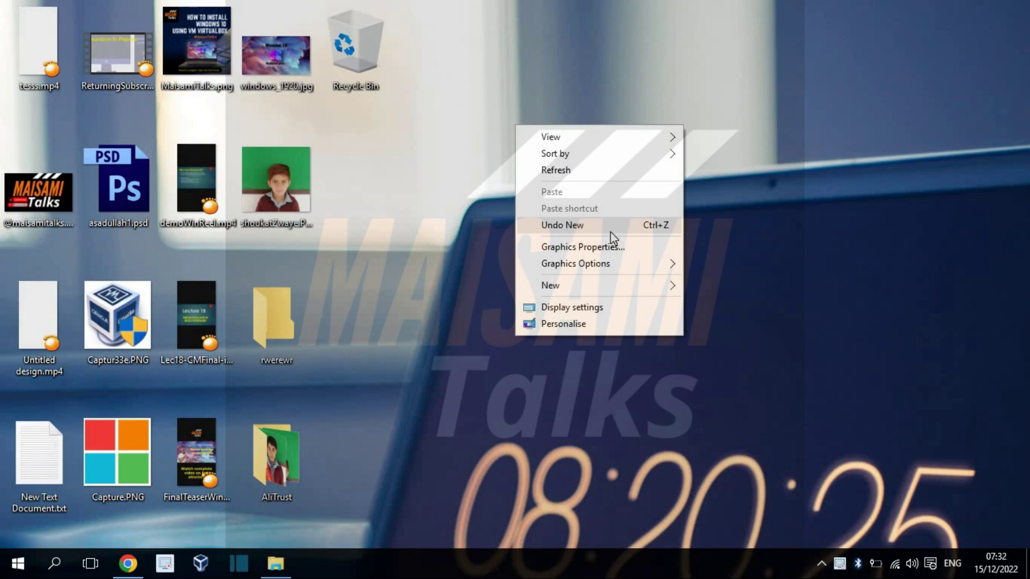
click(452, 211)
right_click(453, 210)
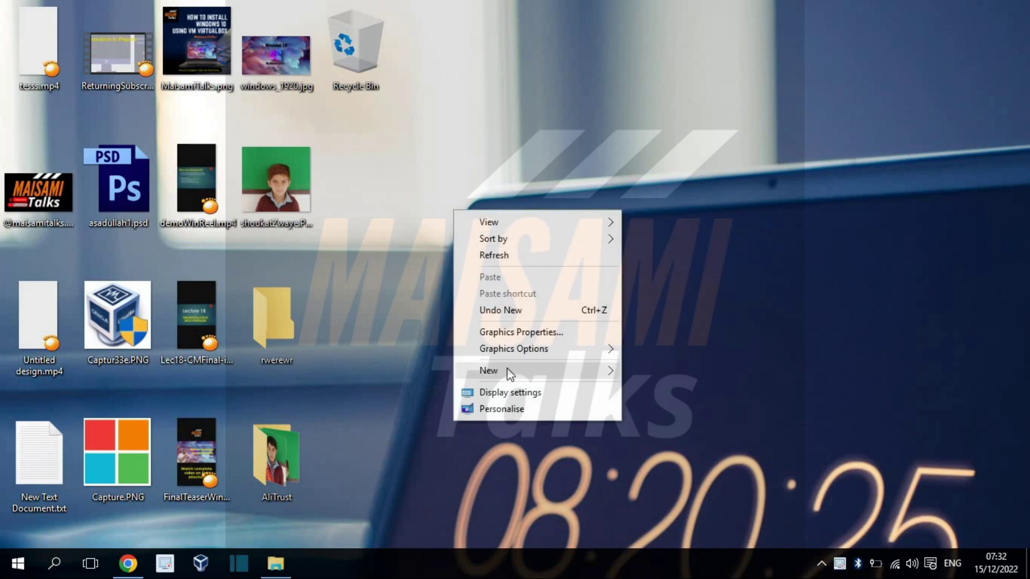
mouse_move(507, 371)
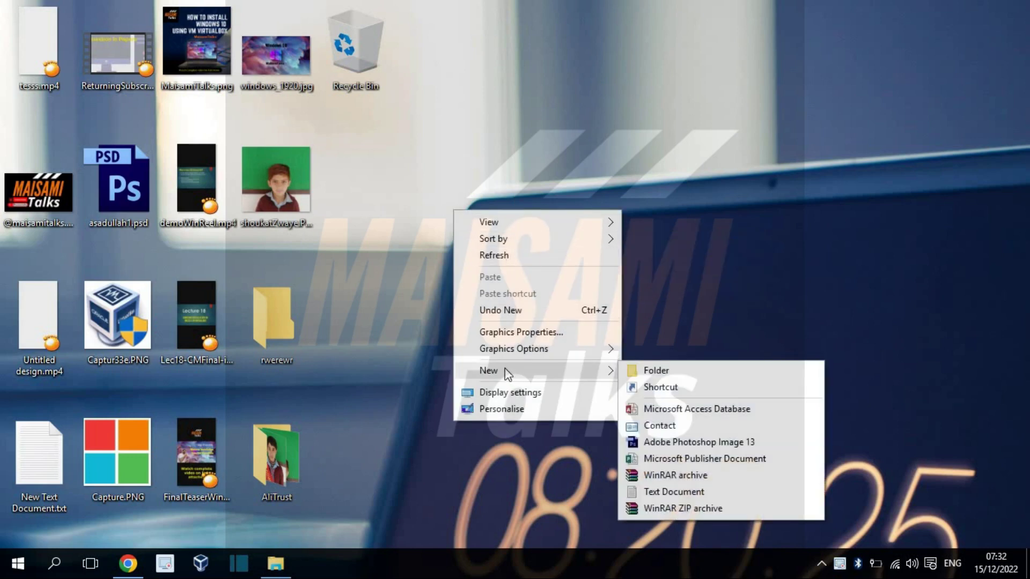
click(678, 378)
text(Maisa)
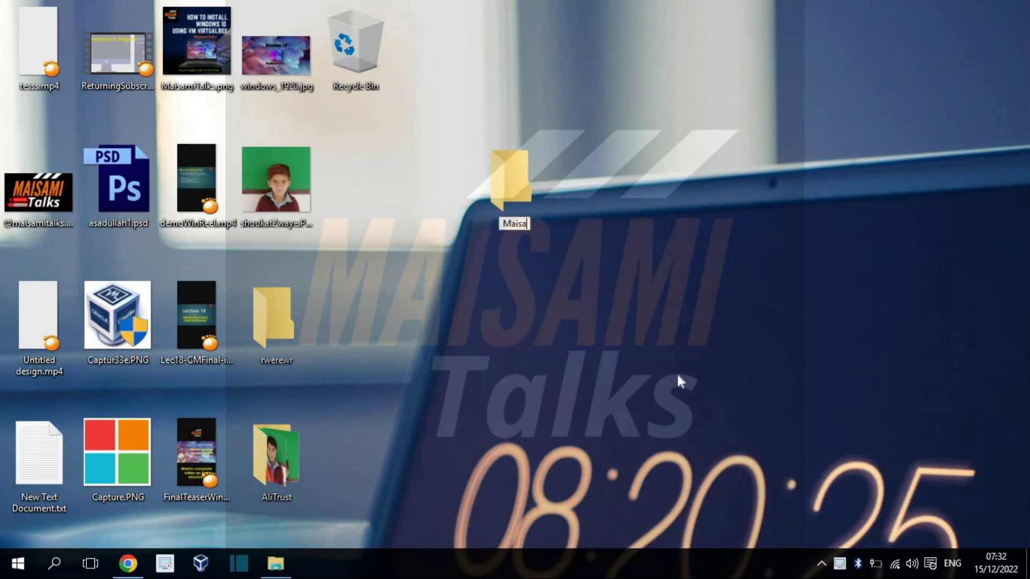
text(miTalks)
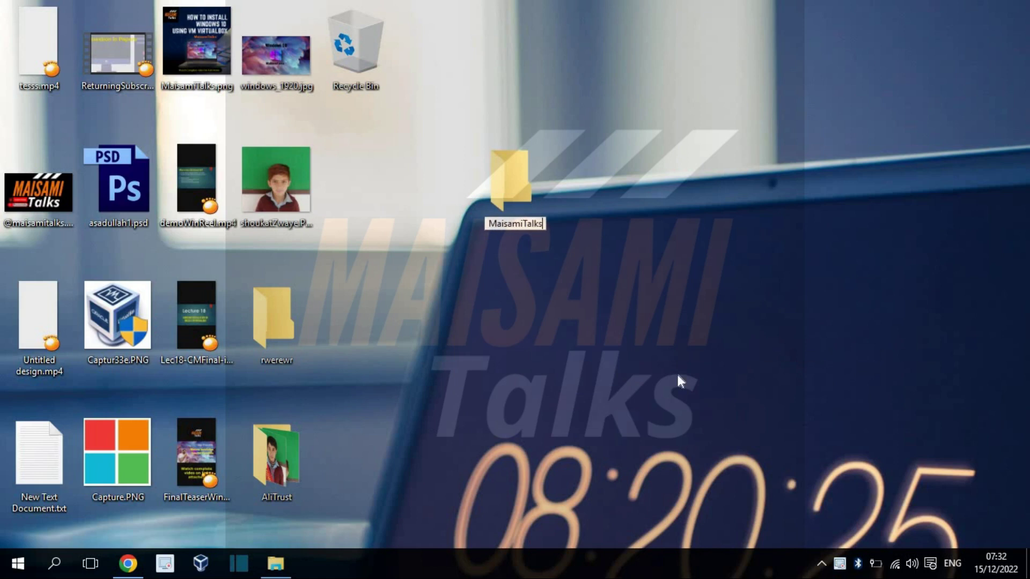
key(Return)
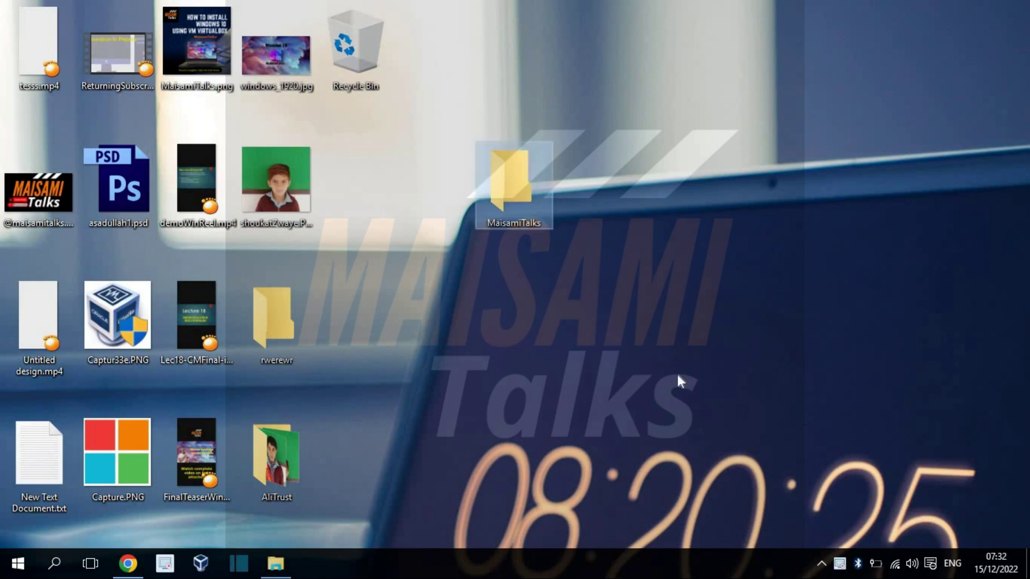
Step: Undo the renaming of the MaisamiTalks folder and move the folder lower on the desktop
right_click(510, 185)
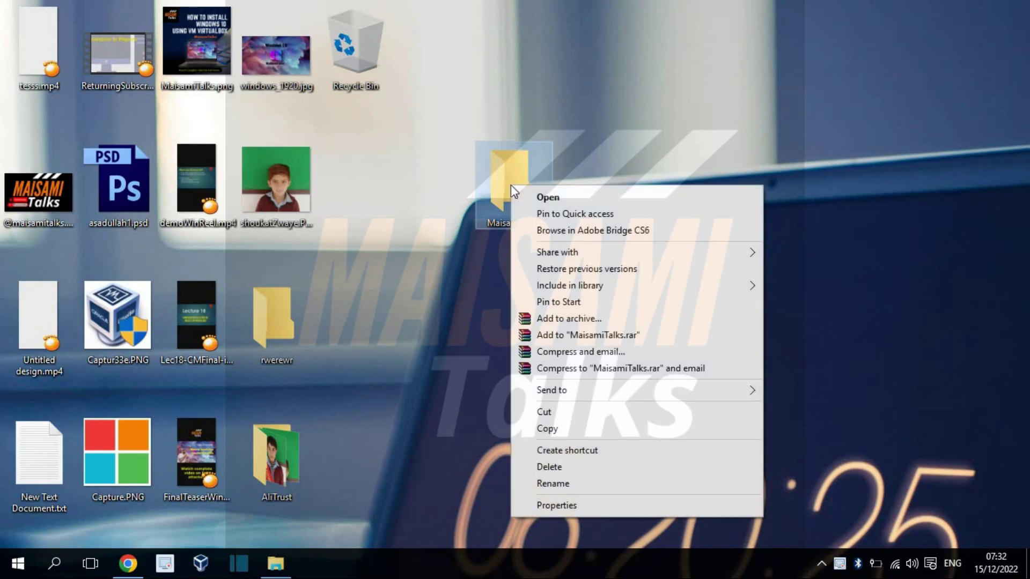
click(664, 169)
right_click(664, 167)
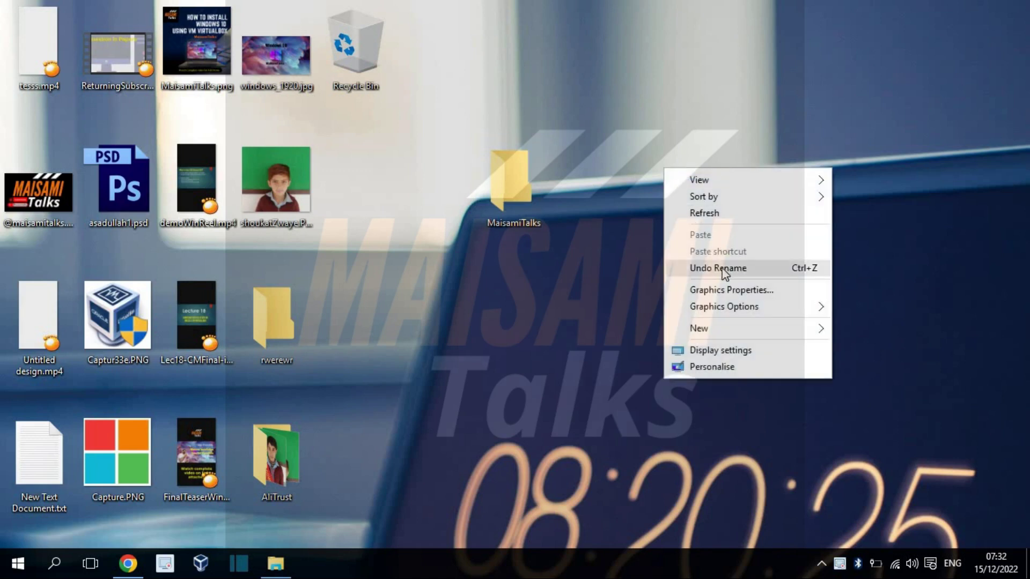
click(724, 269)
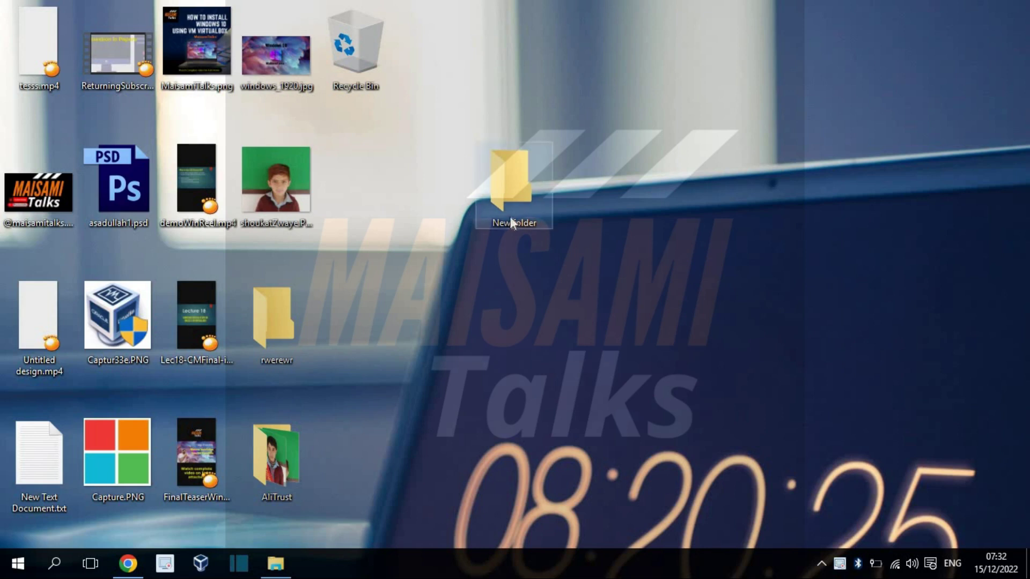
drag(503, 205, 556, 304)
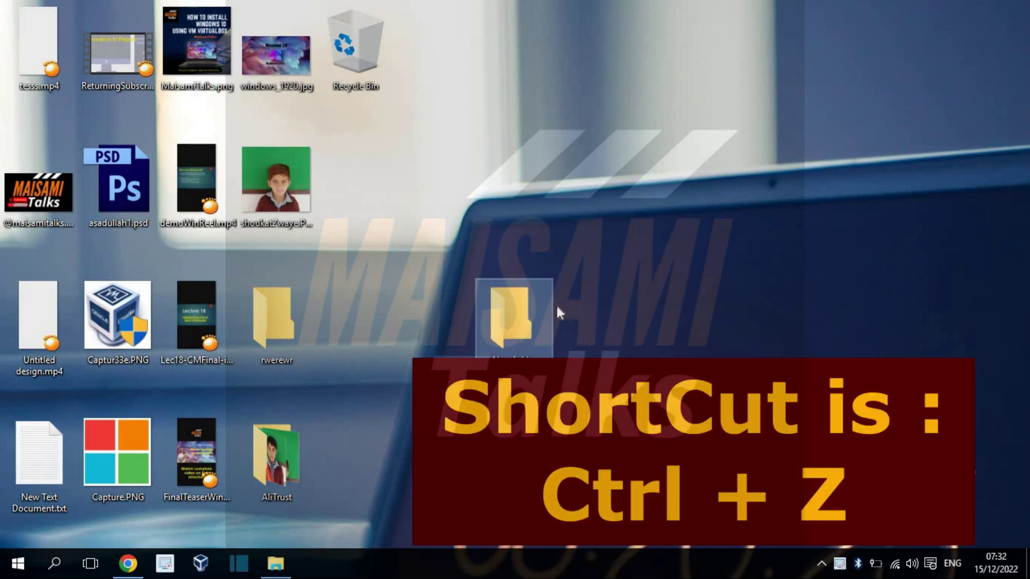
right_click(554, 75)
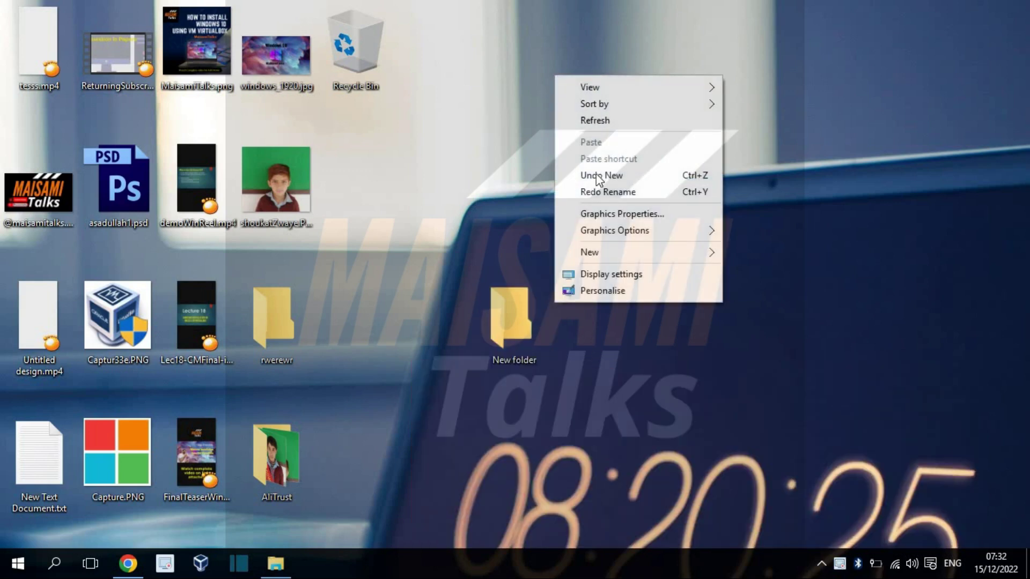
mouse_move(609, 253)
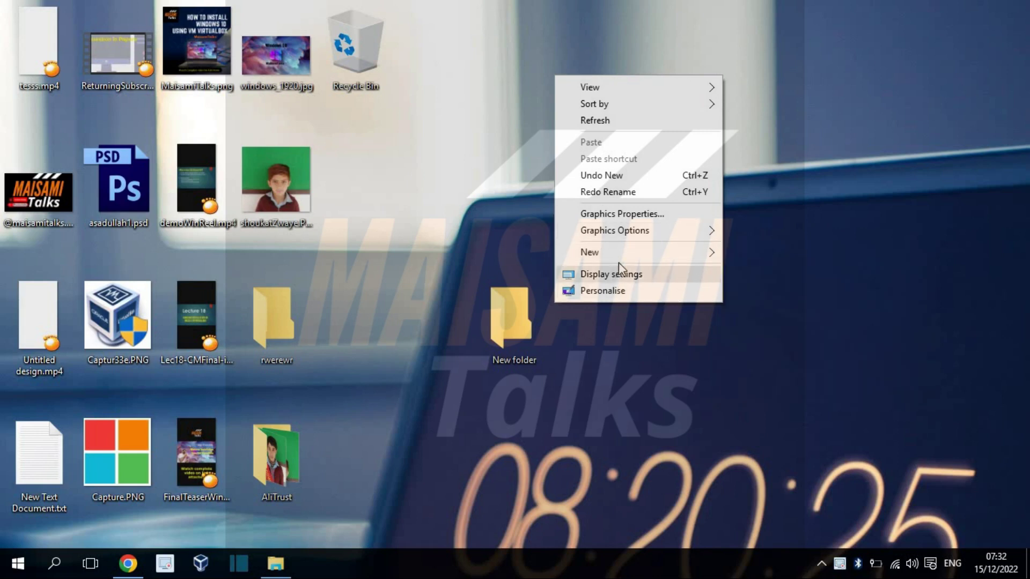
right_click(443, 161)
mouse_move(542, 339)
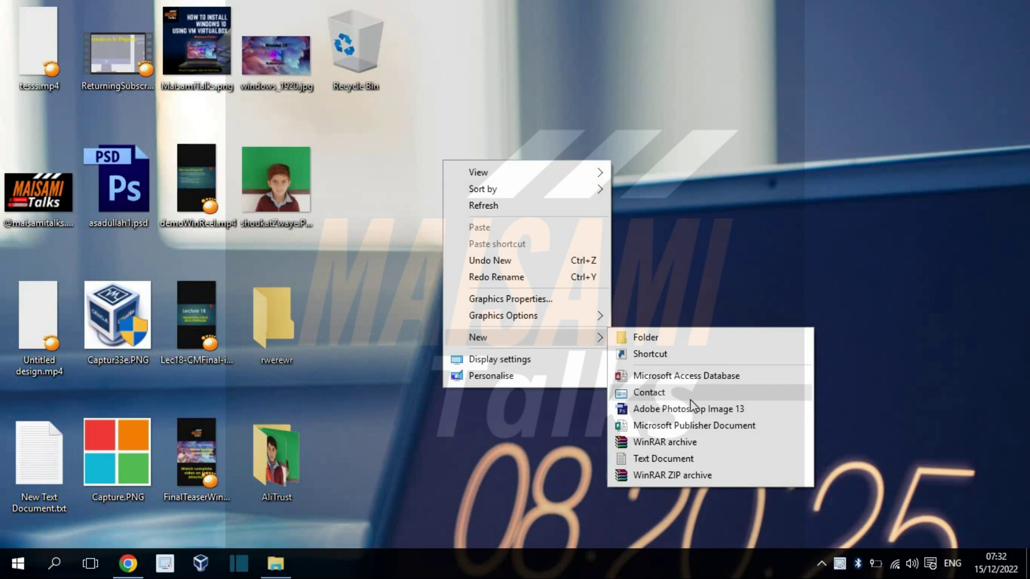
click(645, 337)
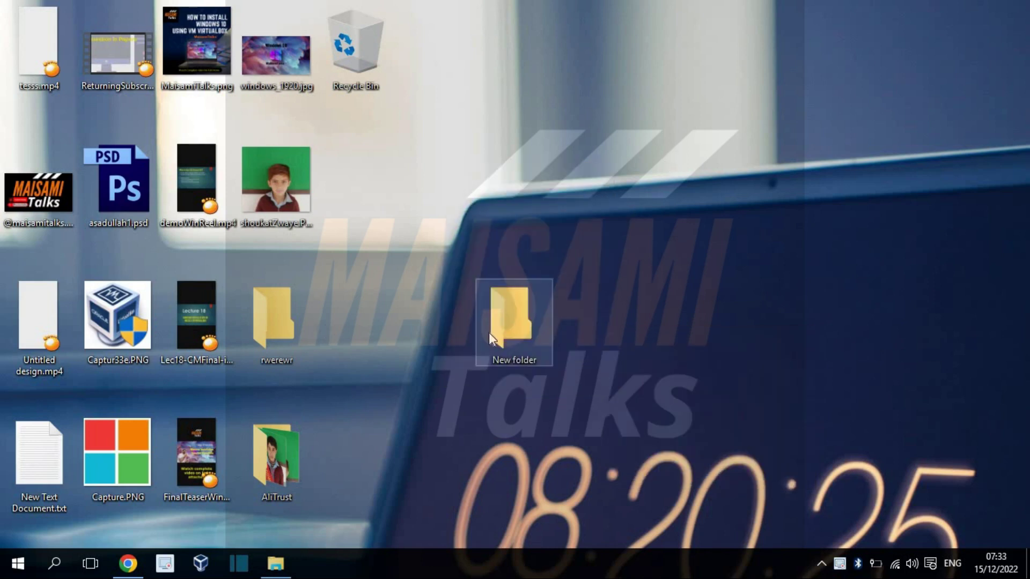
Step: Open the New folder from the desktop, maximise its window and minimise it
double_click(516, 329)
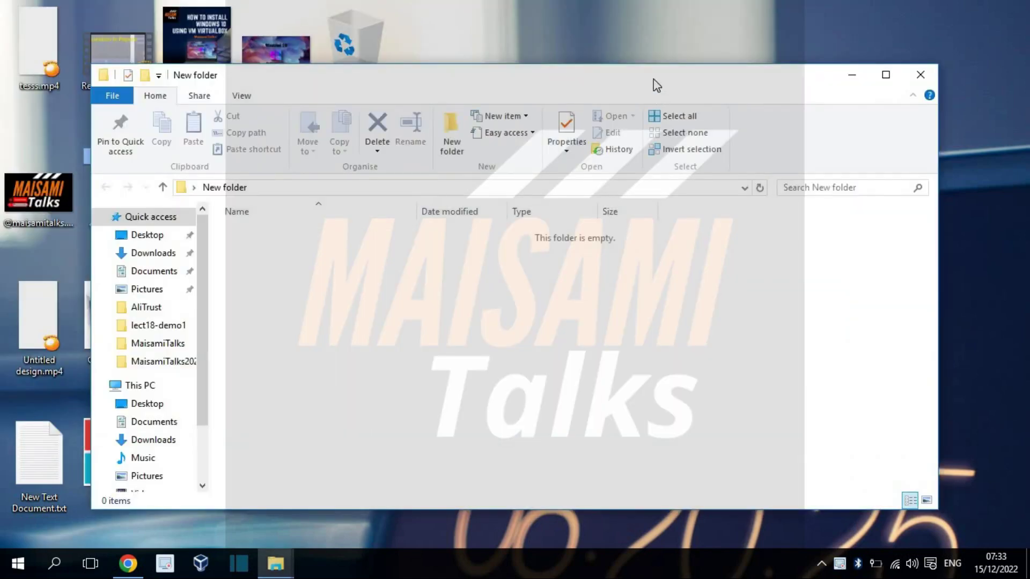
double_click(581, 74)
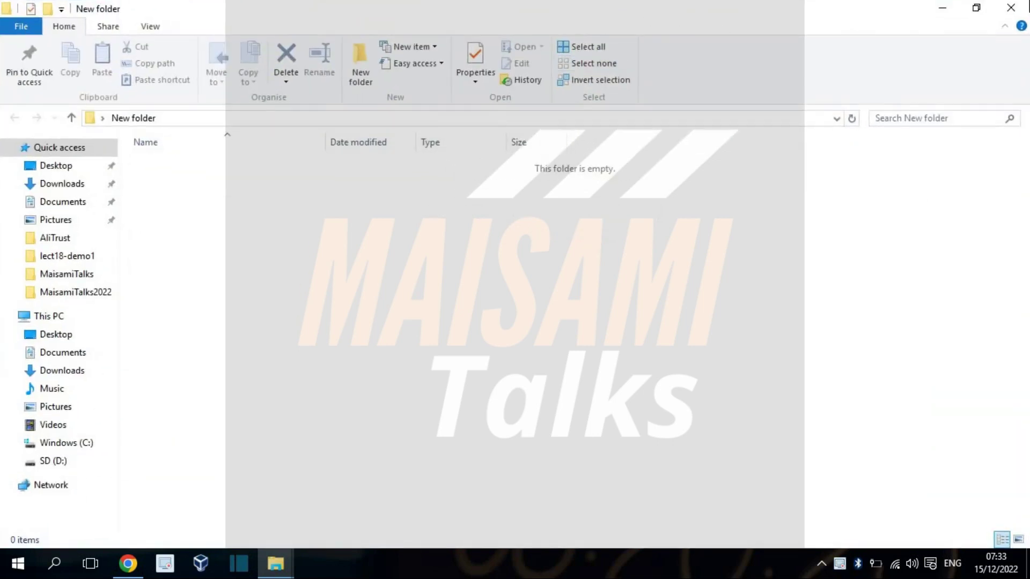
click(953, 13)
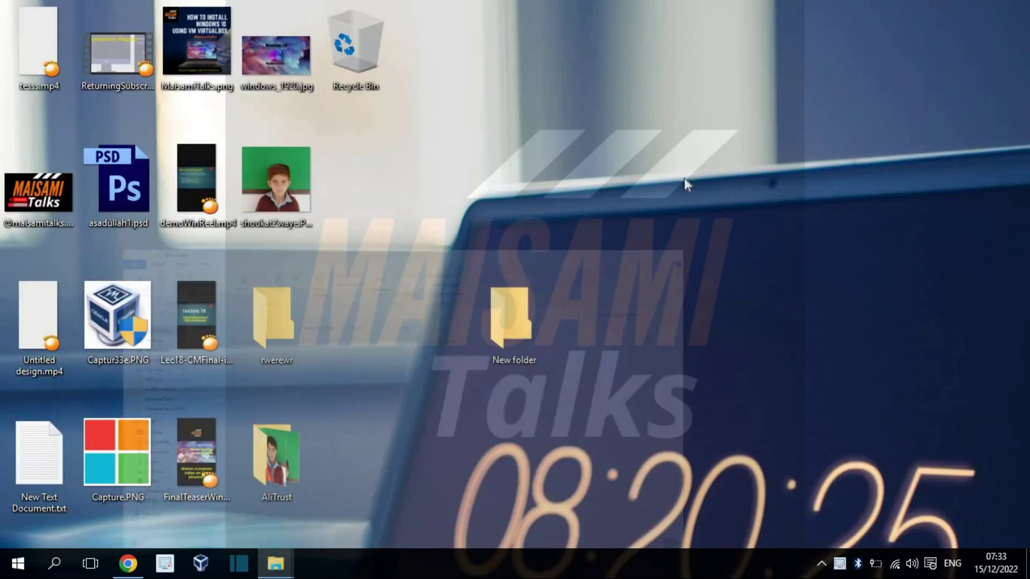
Step: Bring back the minimised New folder window, restore it down, maximise it again and close it
mouse_move(279, 568)
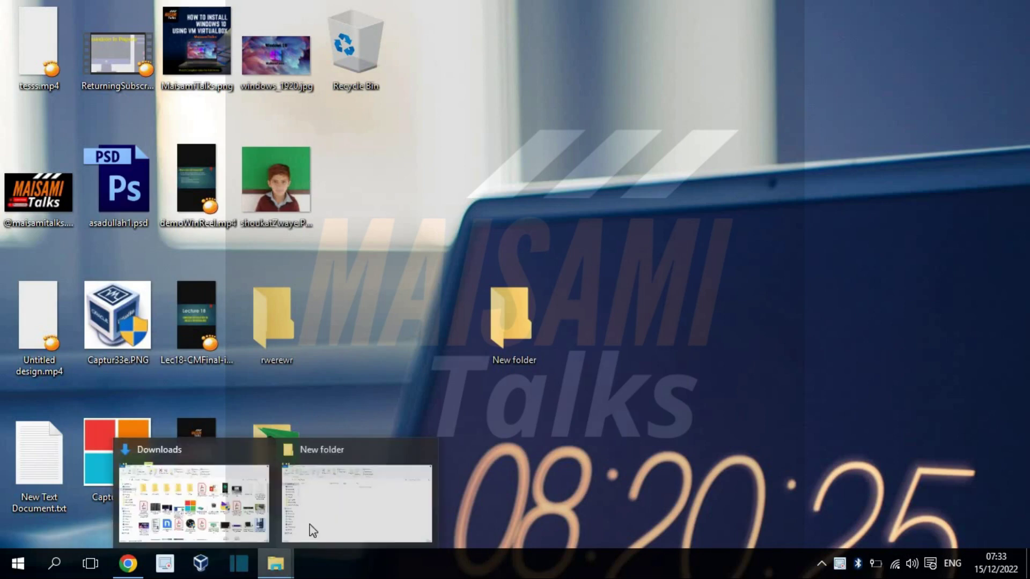
click(319, 528)
click(989, 11)
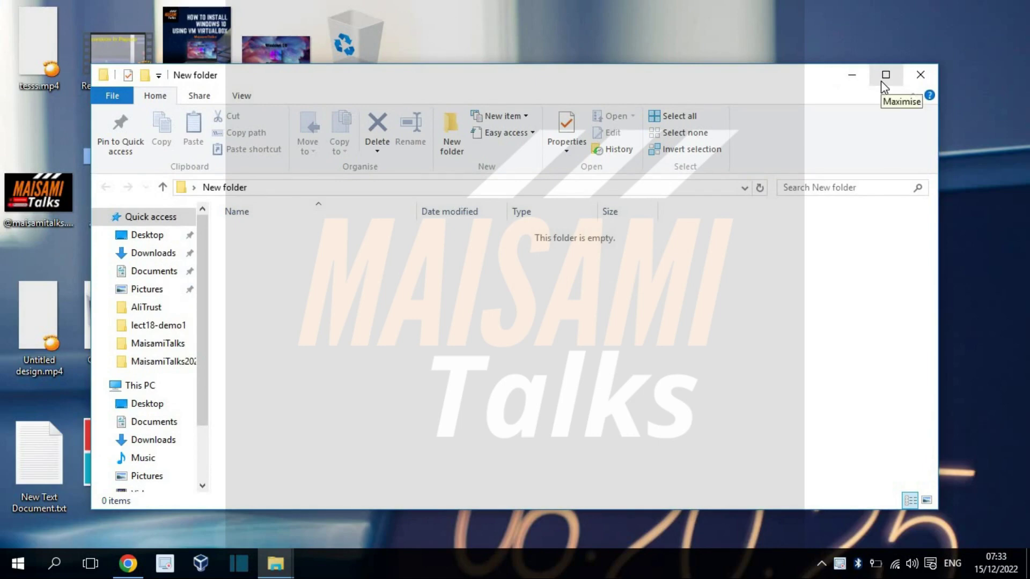
click(883, 82)
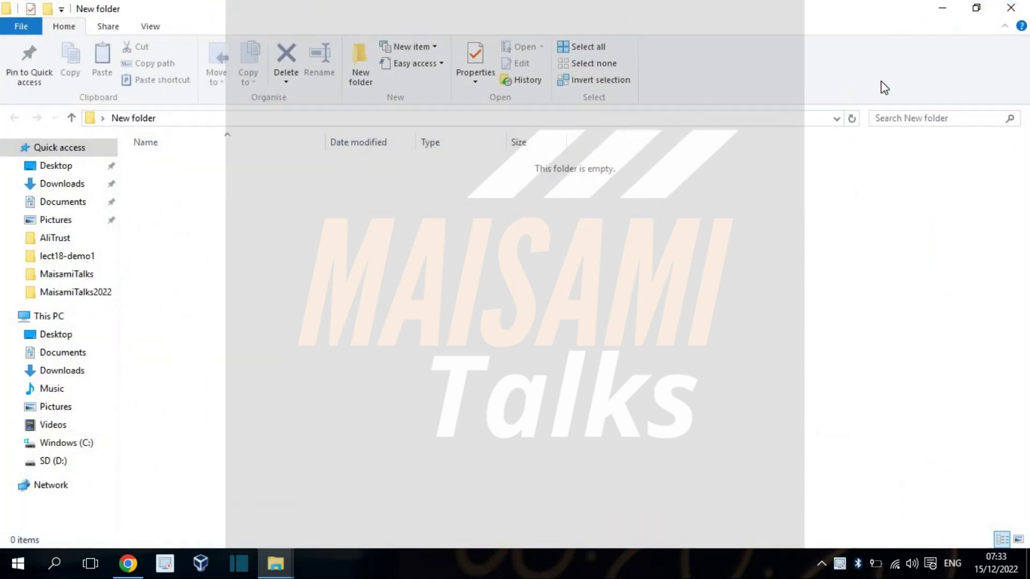
click(1022, 8)
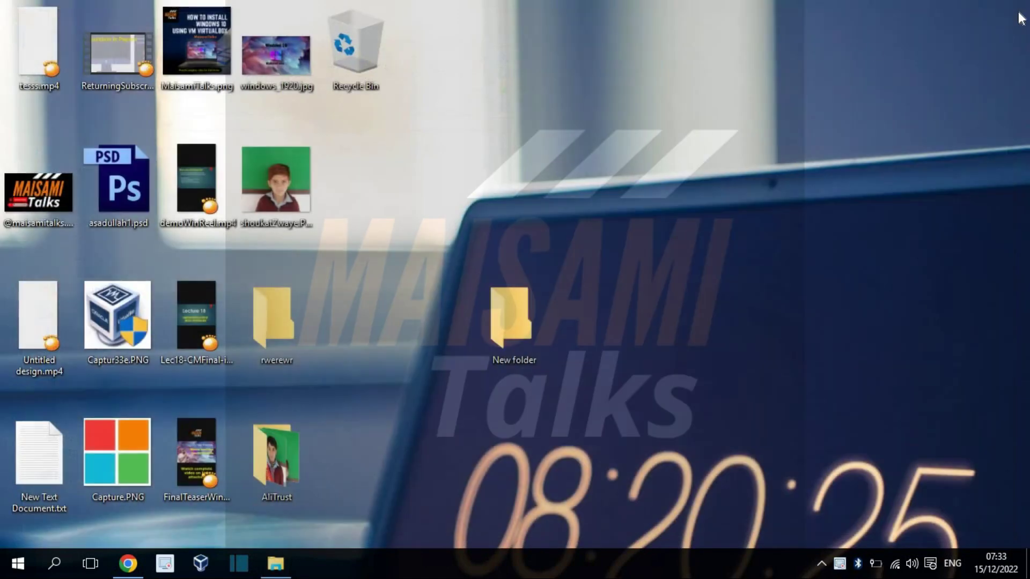
Step: Open the New folder on the desktop and create a subfolder named "new folder 2" inside it
double_click(477, 314)
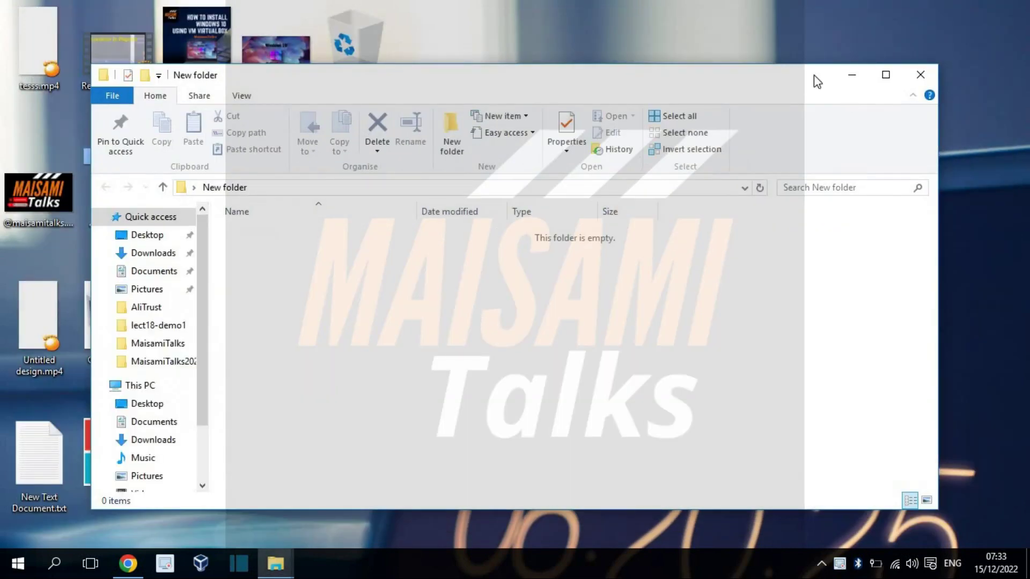
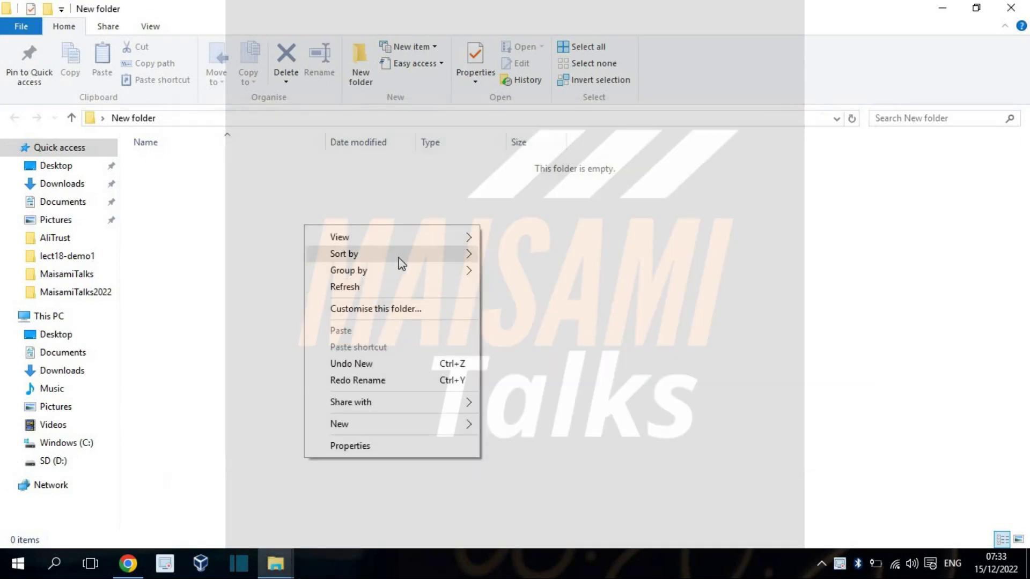
mouse_move(357, 428)
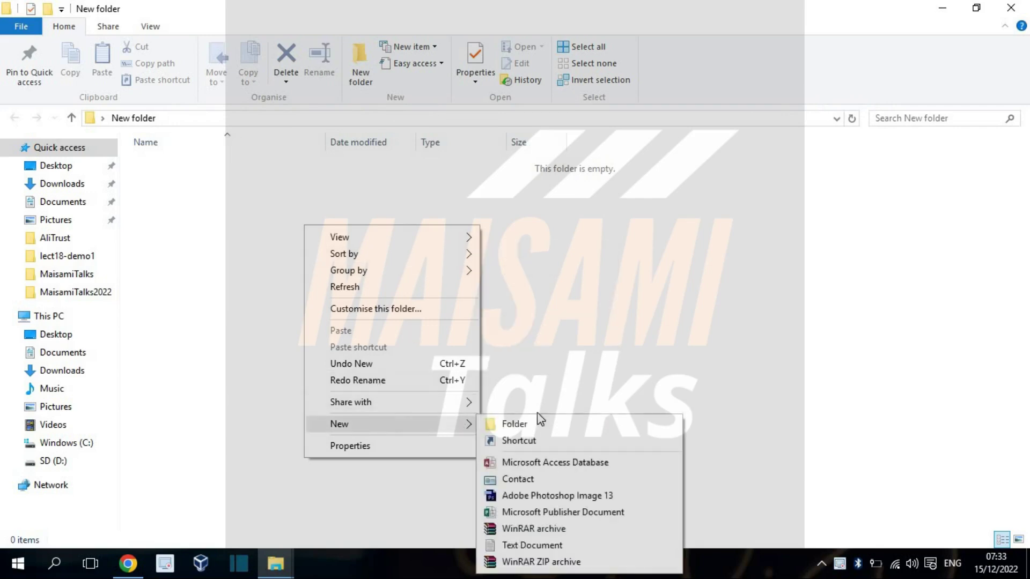
click(534, 423)
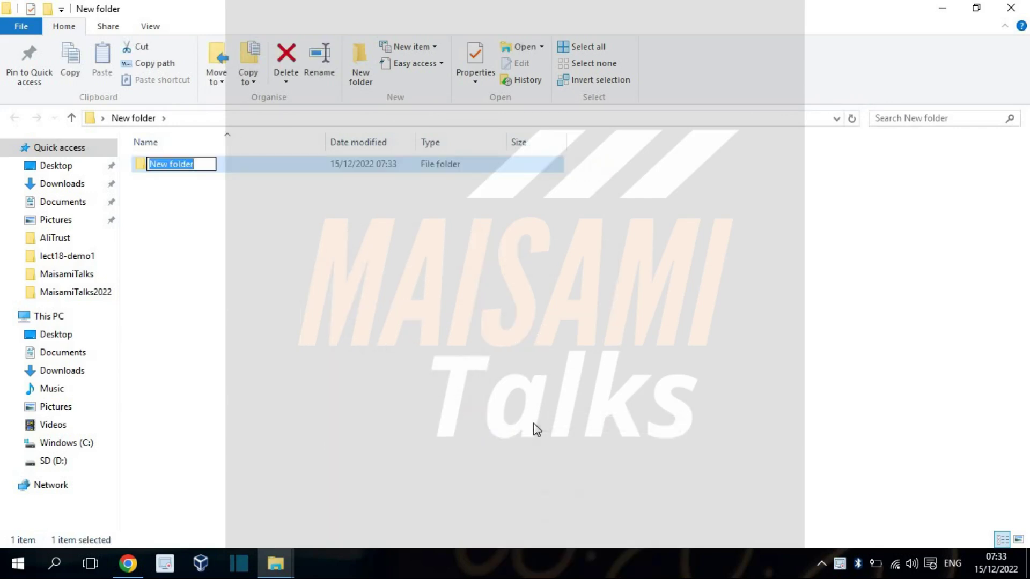
text(new folder)
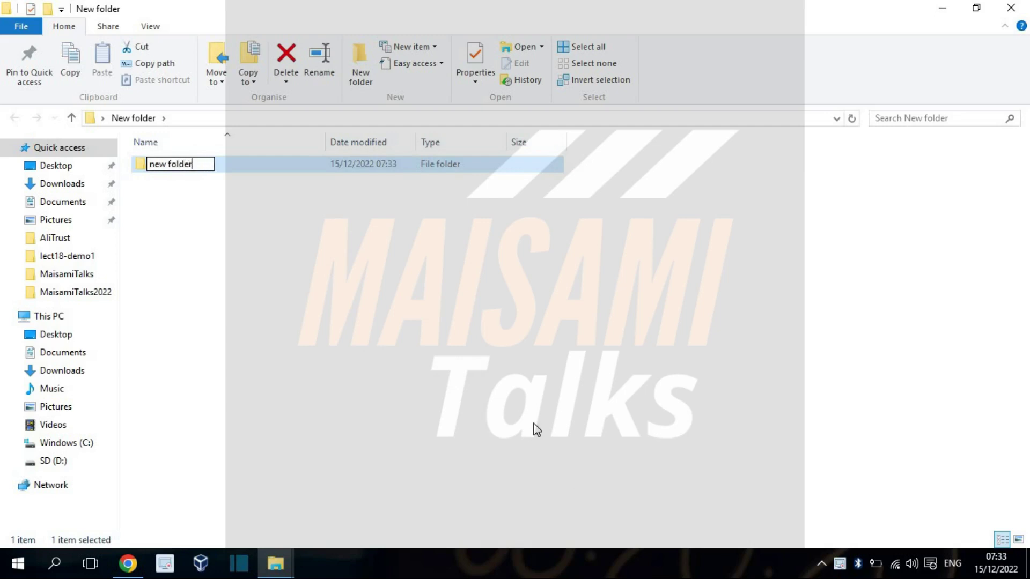
text( 2)
key(Return)
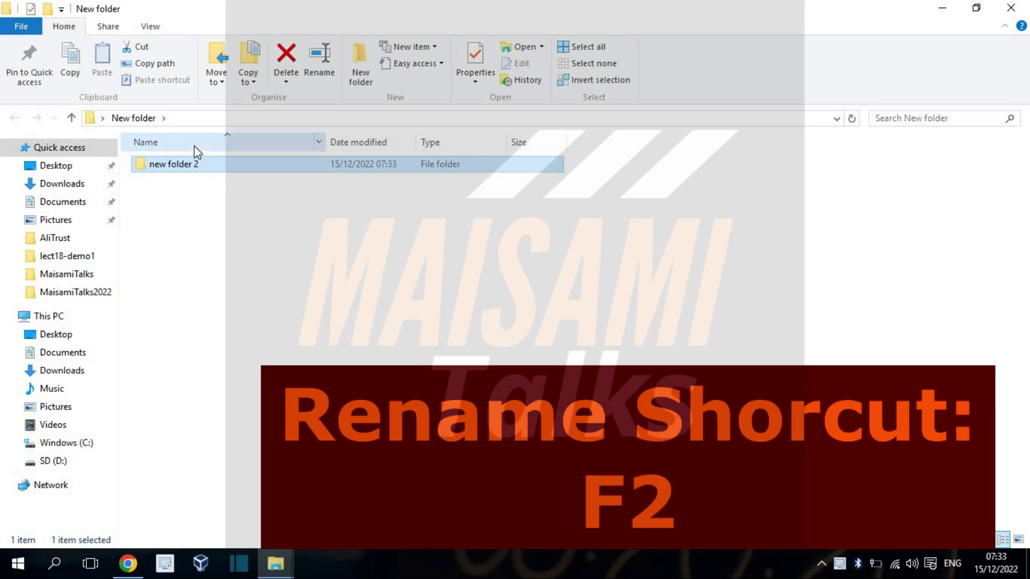
Step: Rename the "new folder 2" subfolder as "my new folder"
key(F2)
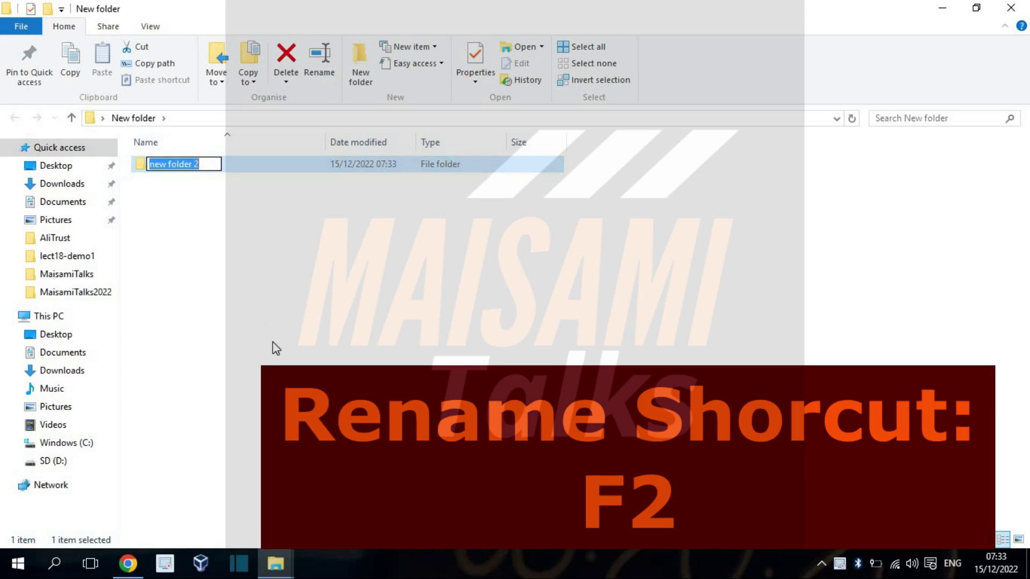
text(my new f)
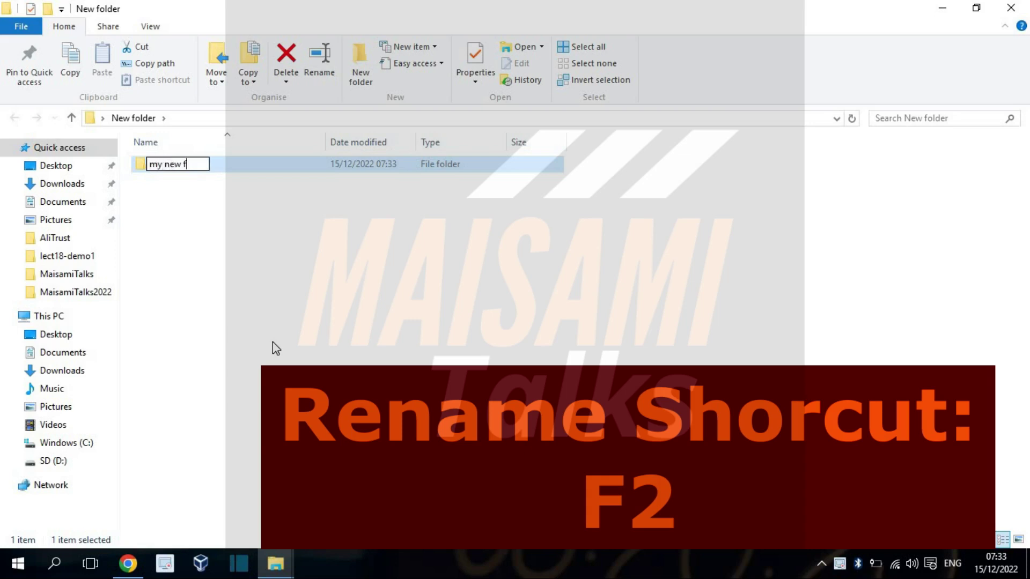
text(older)
key(Return)
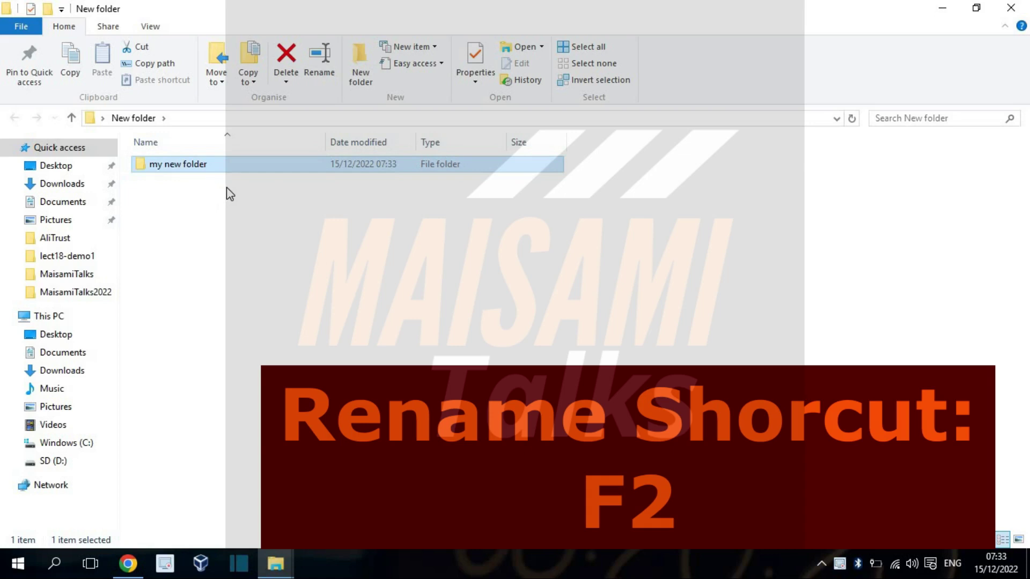
Step: Create a text document named "my docuemtn.txt" in the open folder and clear the selection
right_click(352, 263)
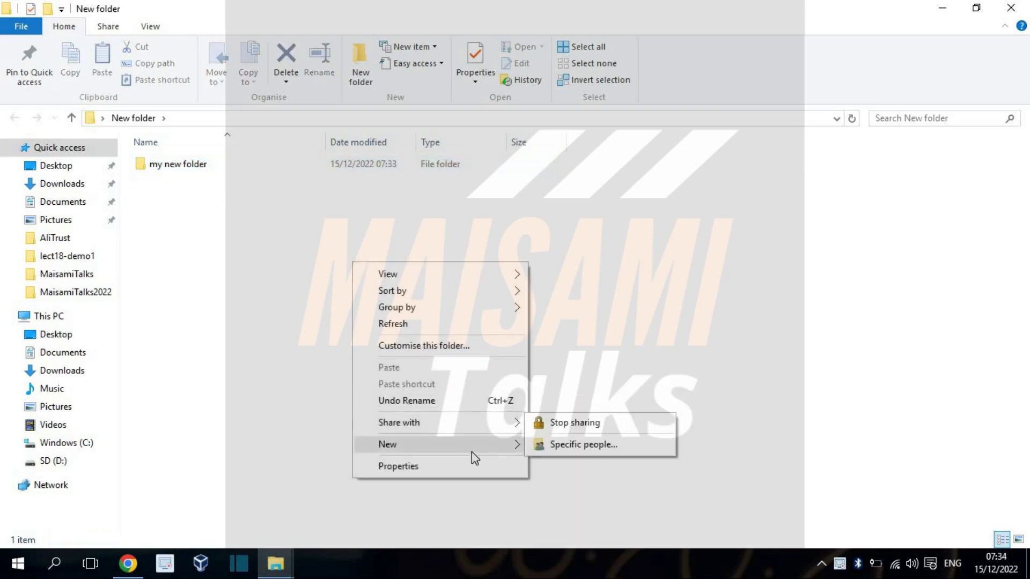
mouse_move(471, 451)
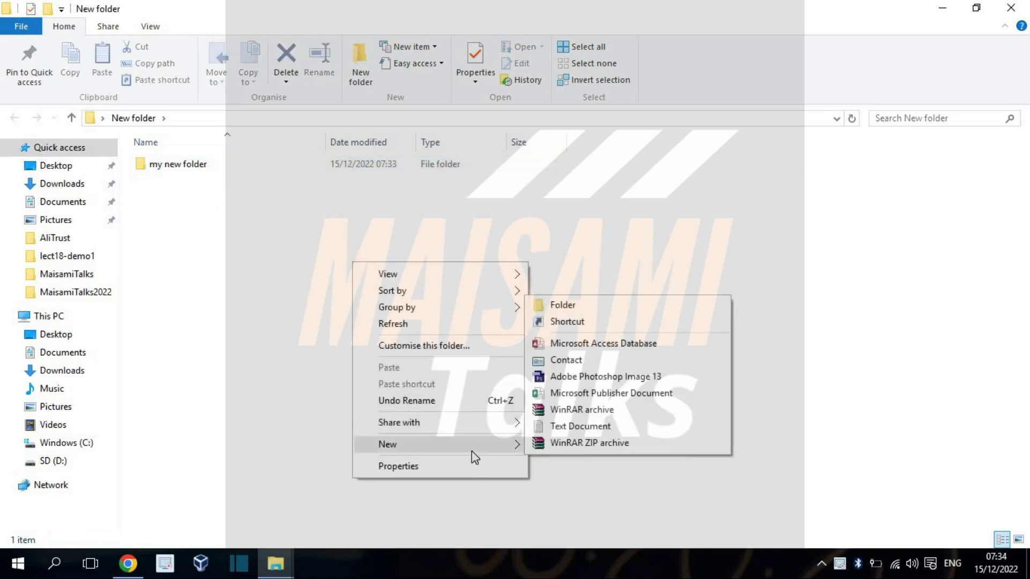
click(586, 431)
text(my d)
text(ocuemtn)
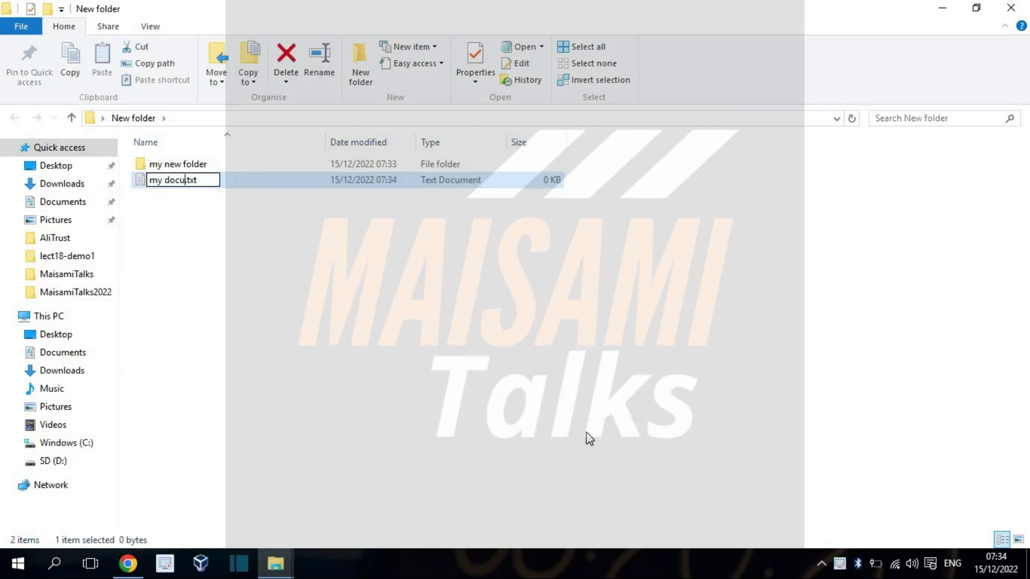
key(Return)
click(441, 312)
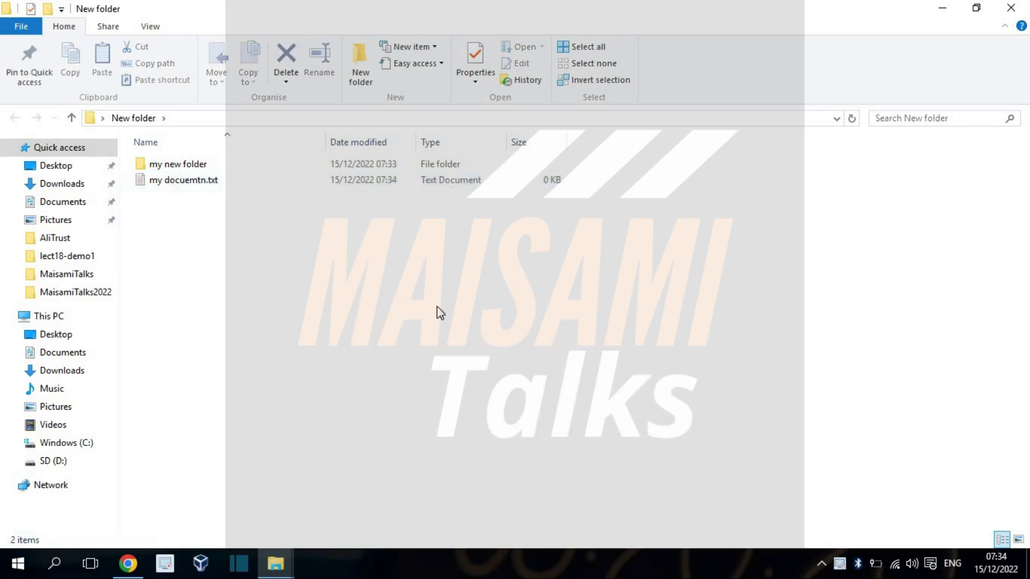
Step: Create an Adobe Photoshop Image 13 file named "my psd file.psd" in the open folder
right_click(374, 260)
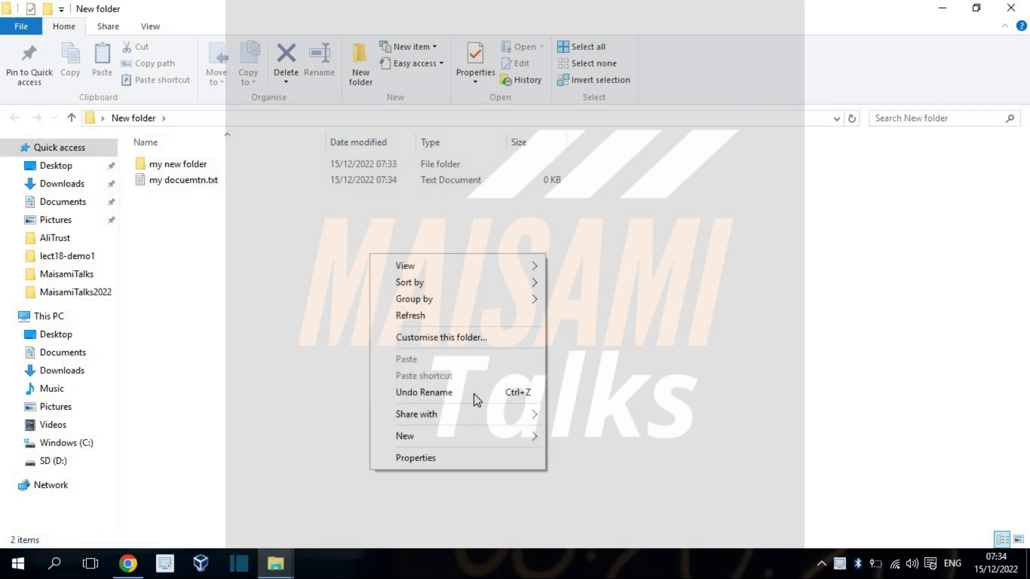
mouse_move(459, 443)
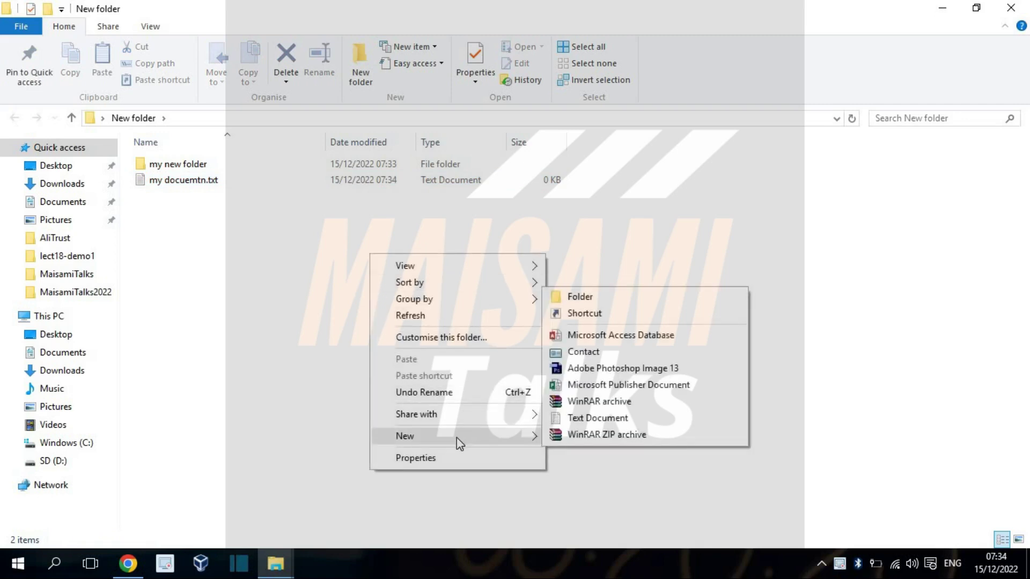
click(613, 370)
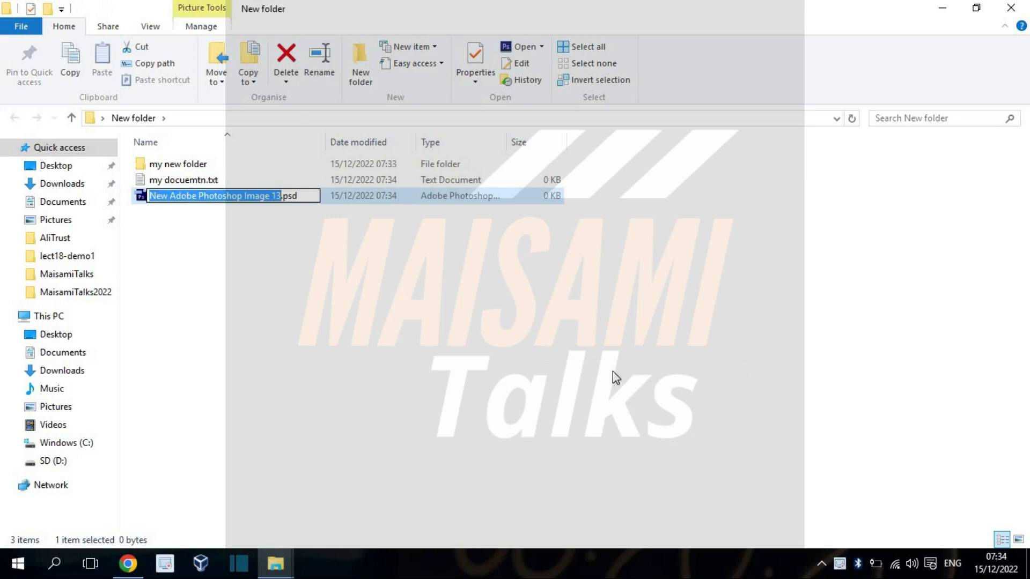
text(my psd )
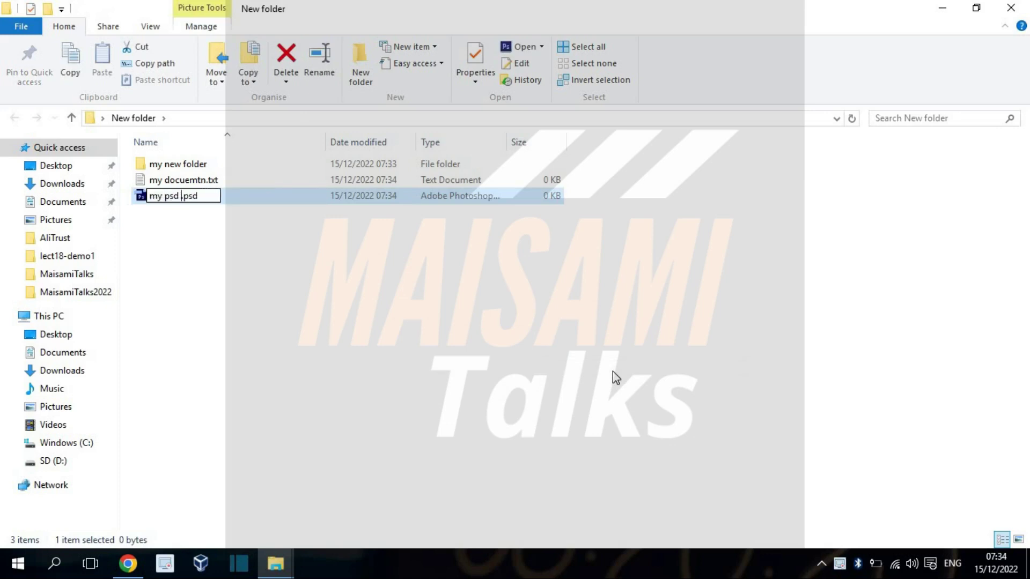
text(file)
key(Return)
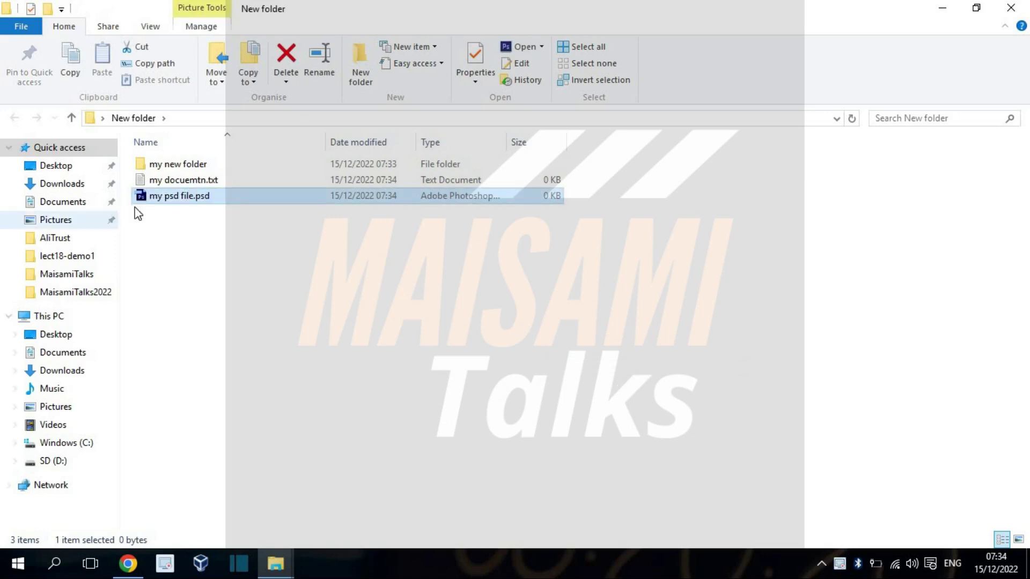
mouse_move(220, 202)
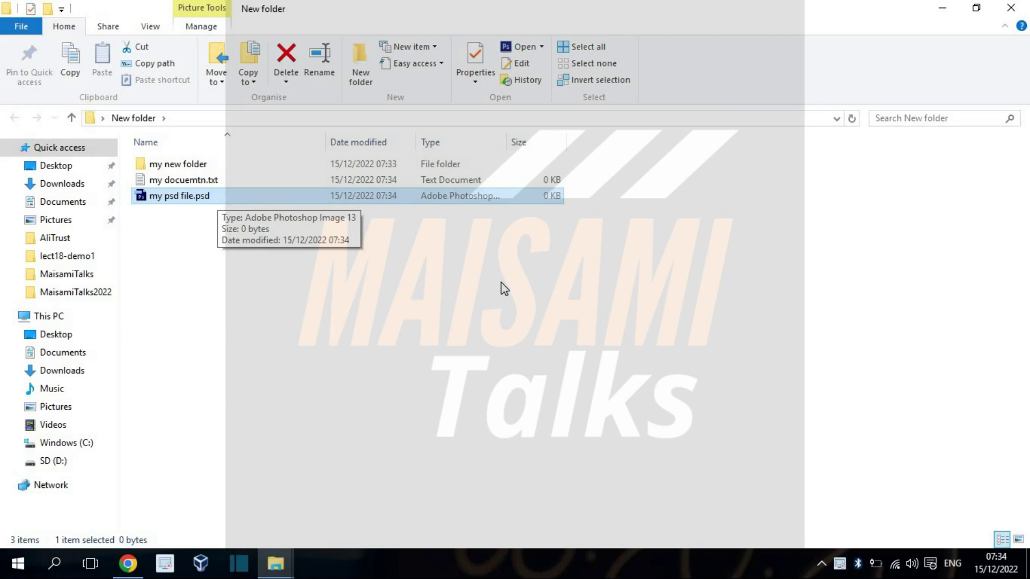
Step: Minimise the New folder window, and open and dismiss the Start menu on the desktop
click(940, 7)
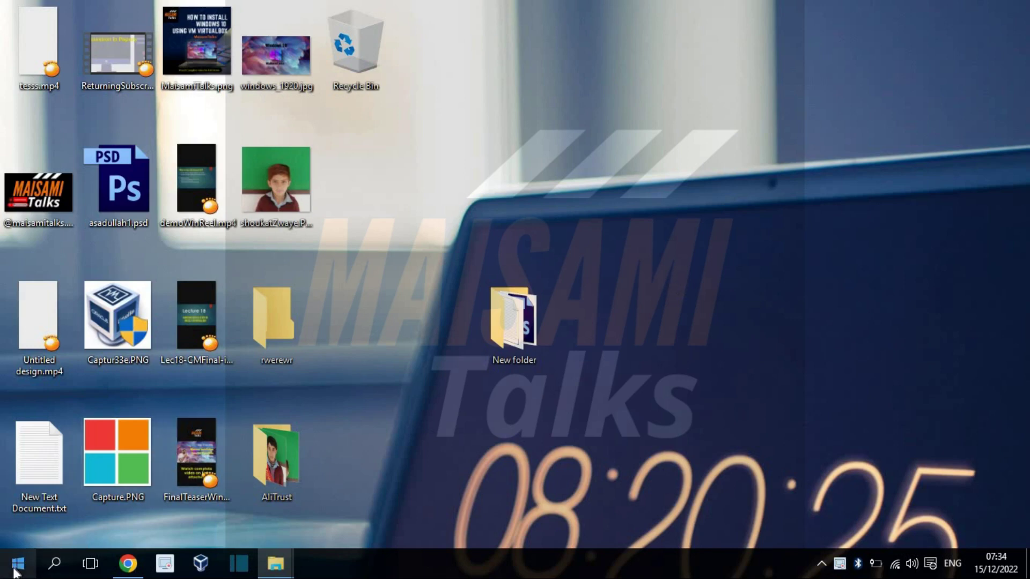
click(16, 572)
click(802, 314)
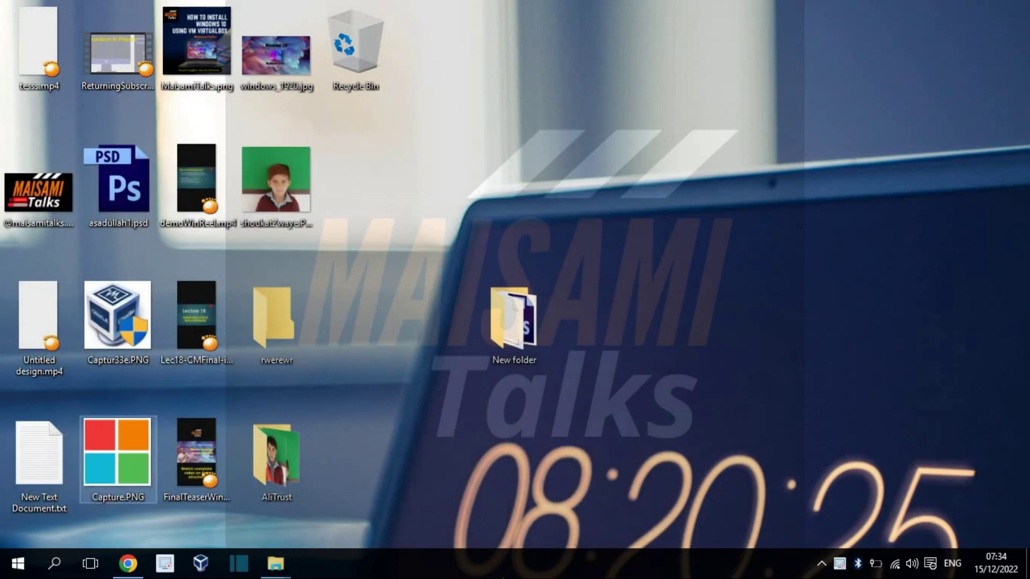
Step: Search Windows for "maisamitalks" and view the found MaisamiTalks.png in a maximised window before closing it
click(56, 564)
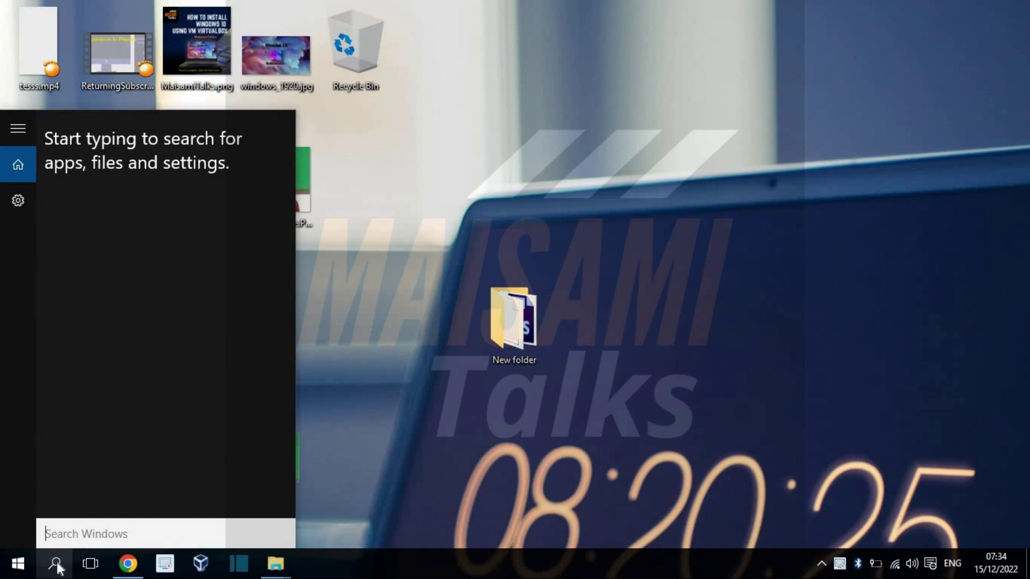
text(maisami)
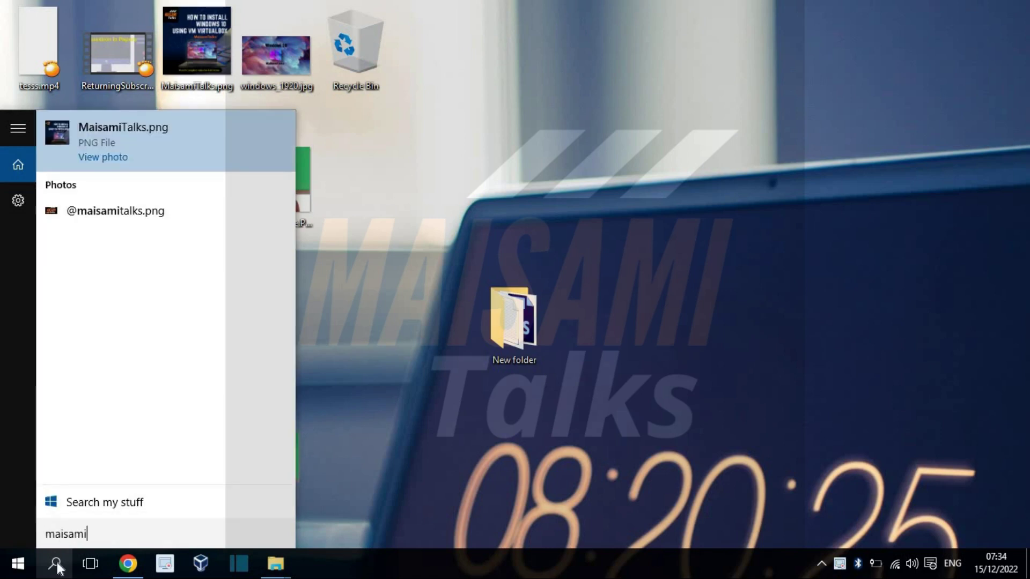
text(talks)
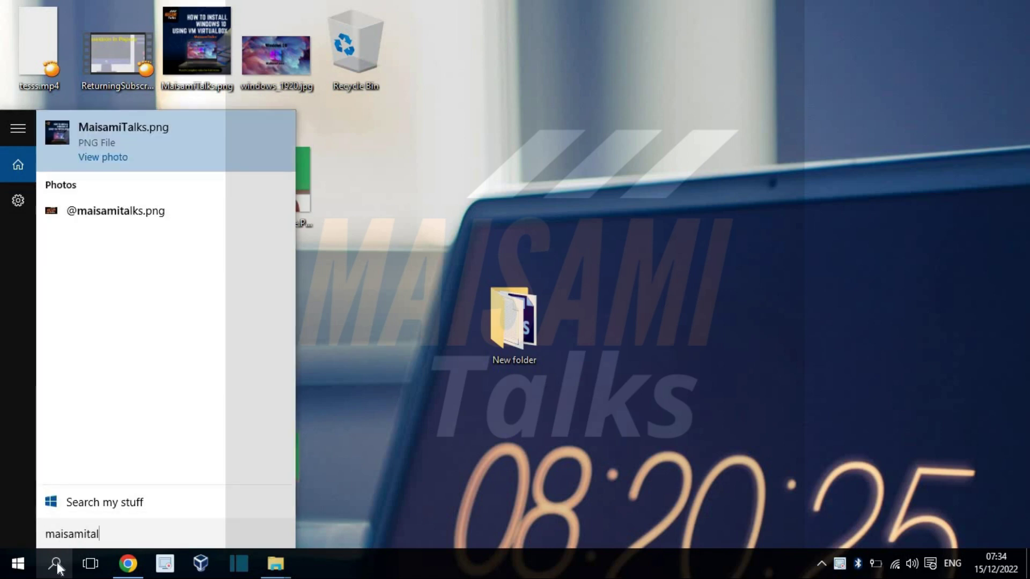
click(144, 140)
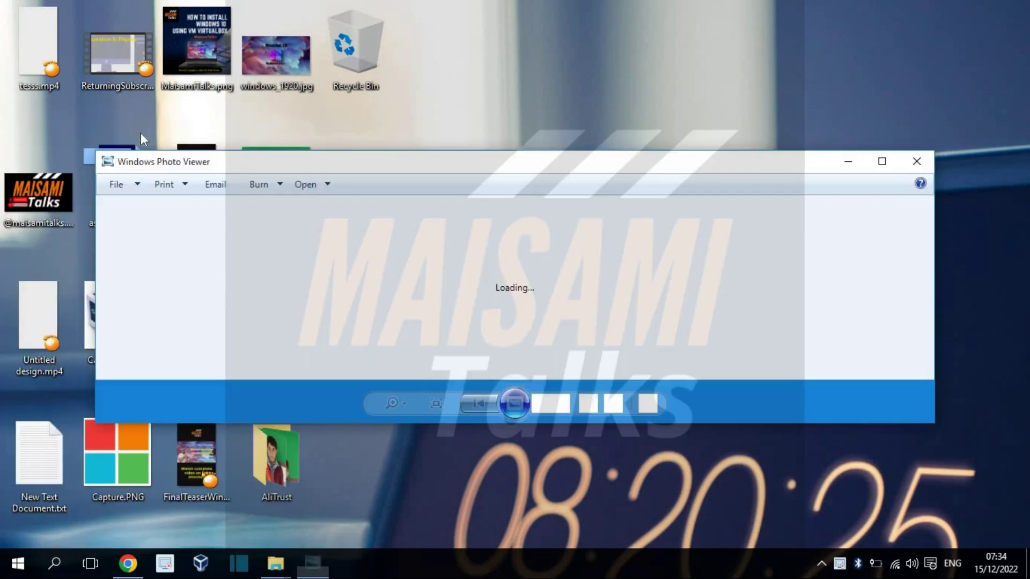
click(879, 161)
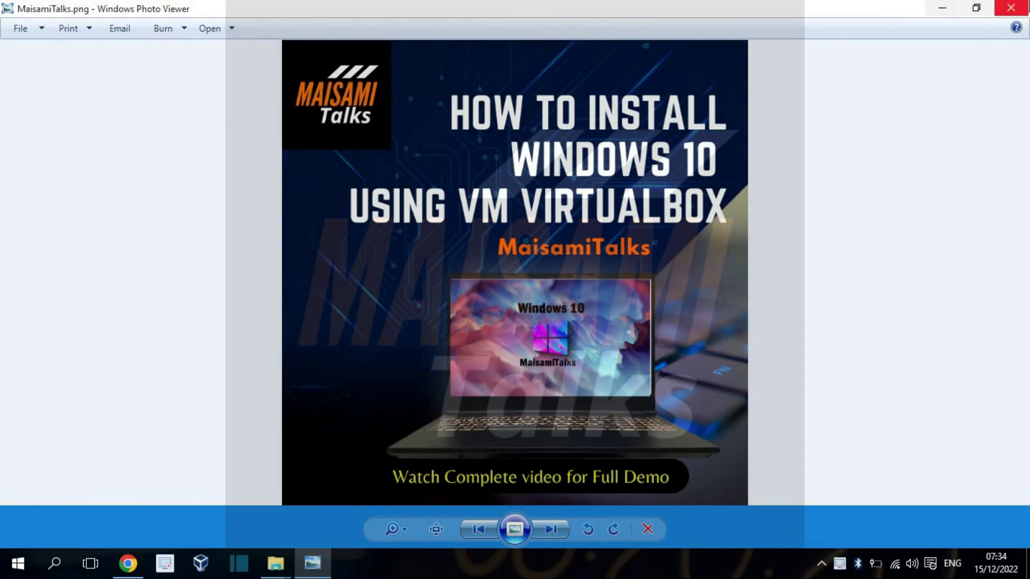
click(1010, 7)
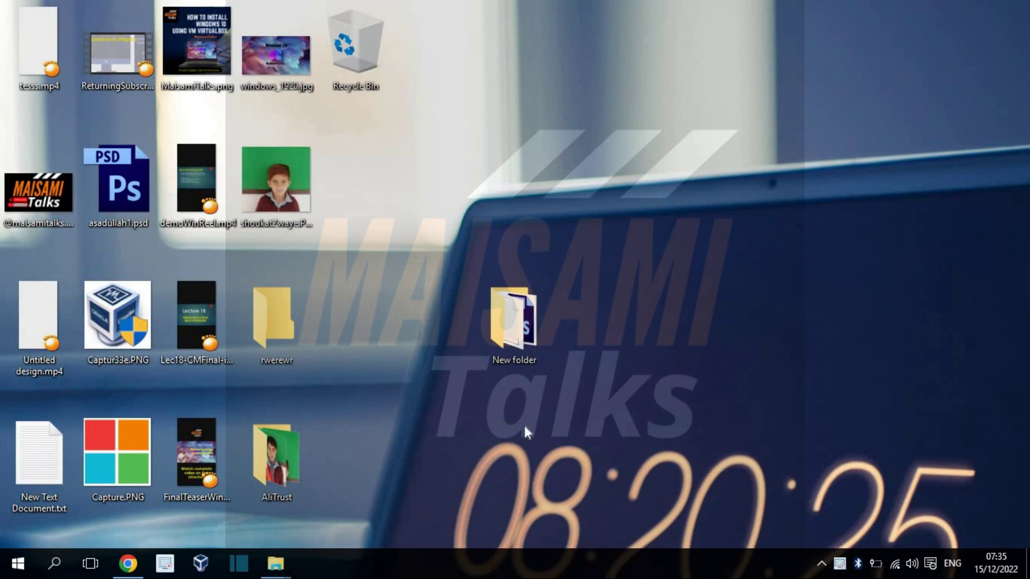
Step: Move the New folder higher on the desktop, beside the picture thumbnail in the second row of icons
drag(529, 317, 449, 181)
click(497, 313)
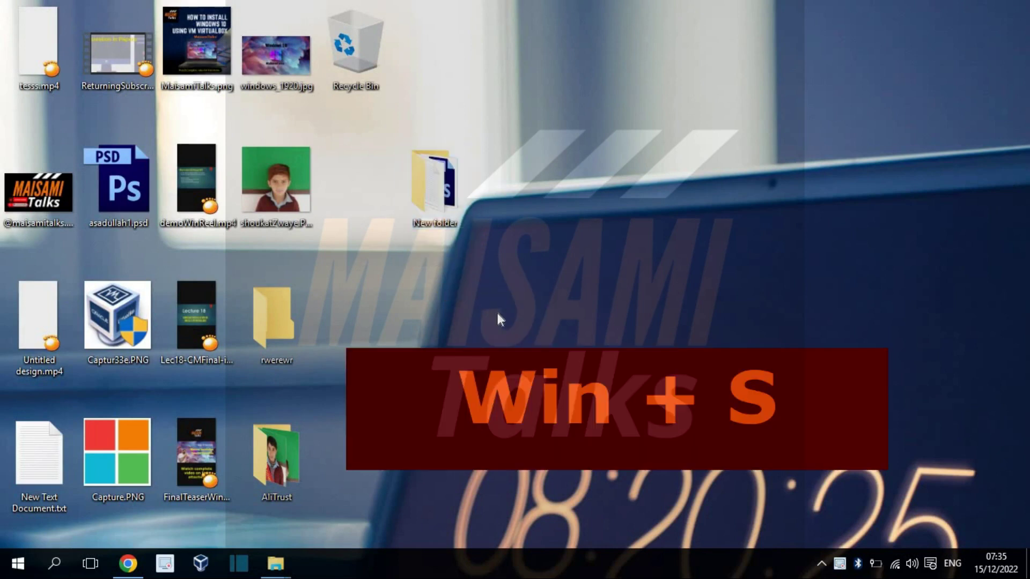
Step: Search Windows for "maisami", clear the search text and close the search
key(super+s)
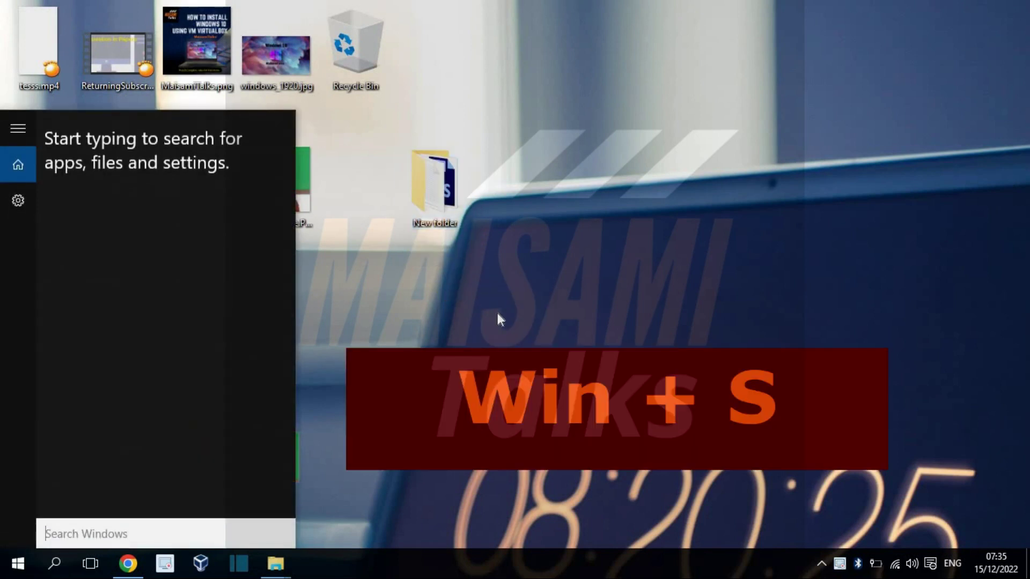
text(maisami)
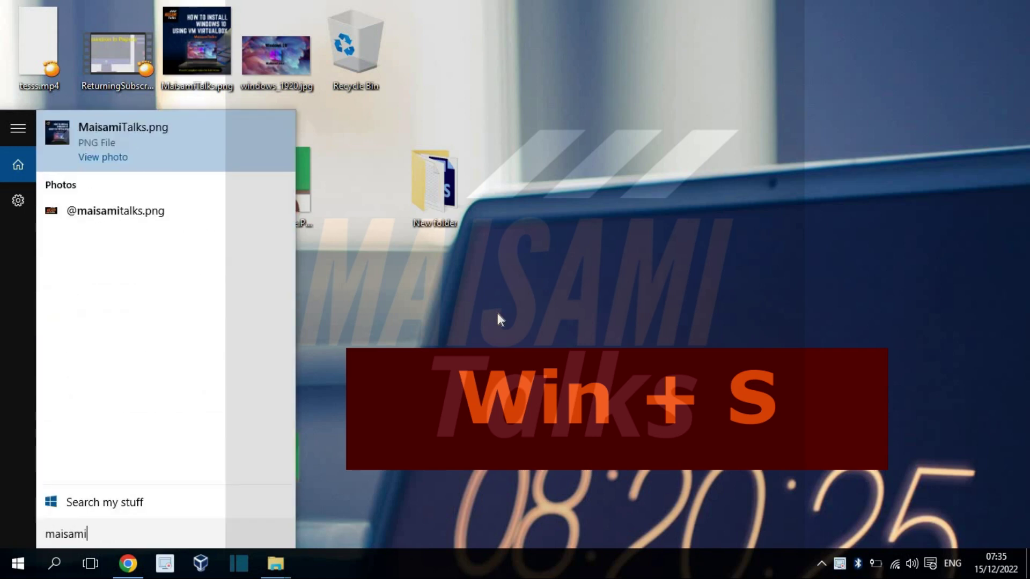
key(BackSpace)
key(BackSpace)
key(BackSpace)
key(BackSpace)
key(BackSpace)
key(BackSpace)
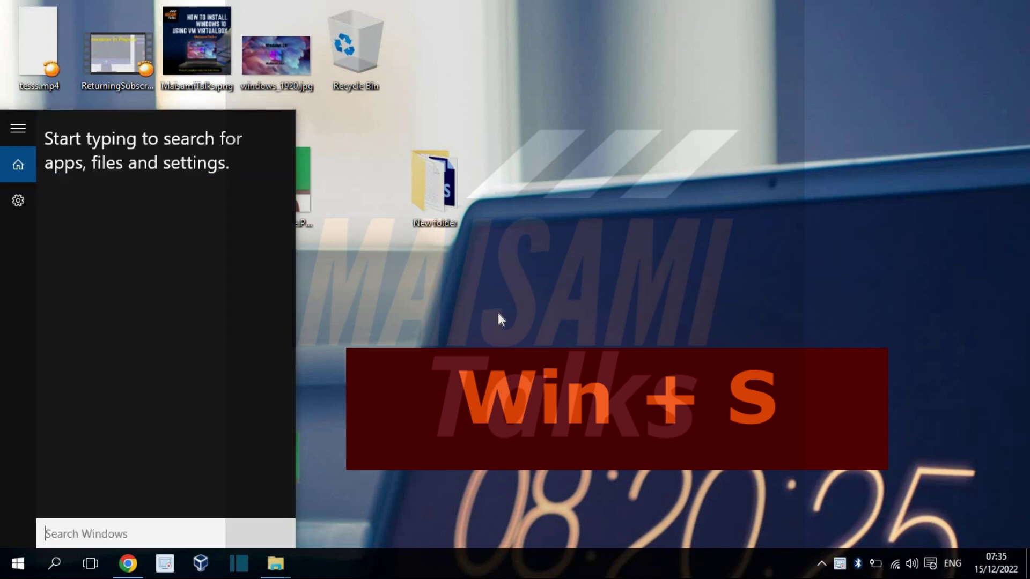
key(Escape)
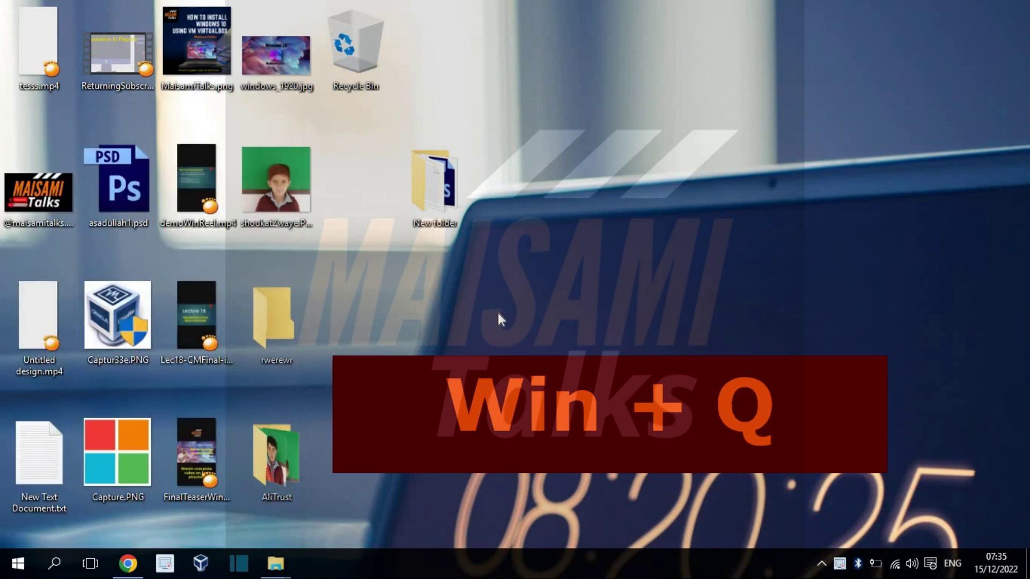
Step: Open Windows search again from the desktop
key(super+q)
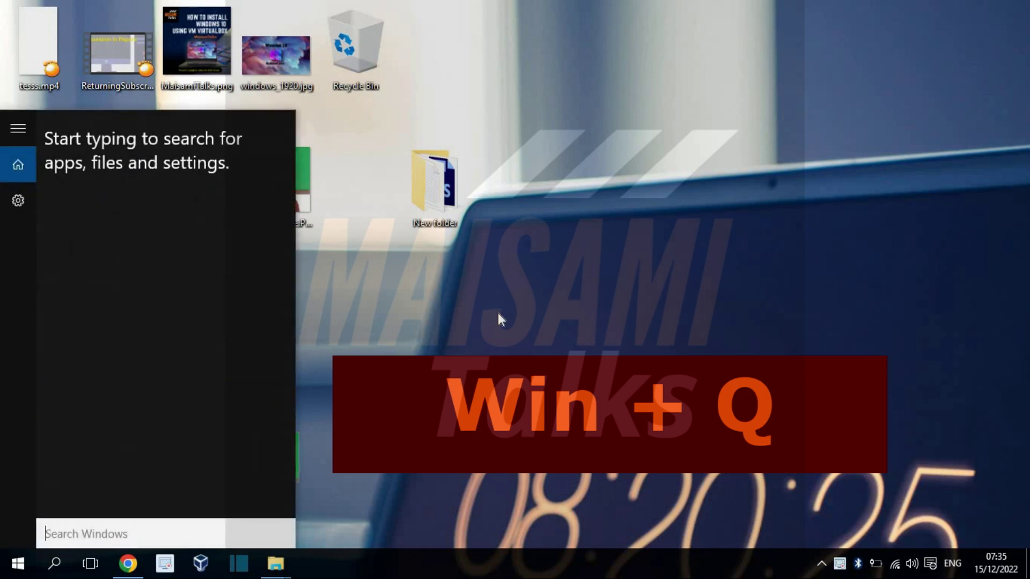